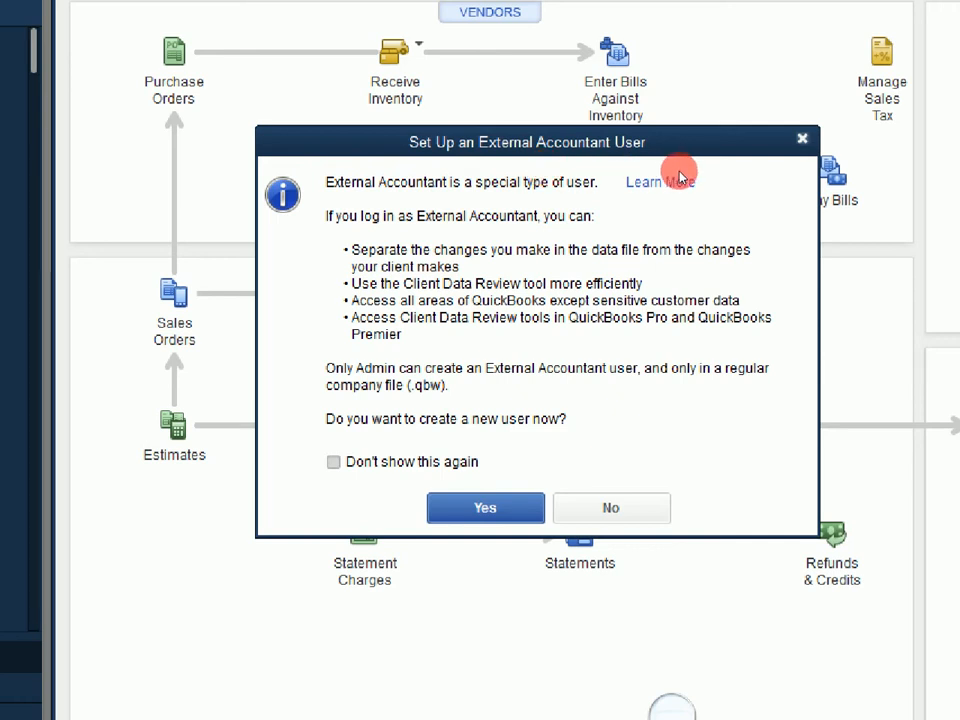
- Dismiss the external accountant setup prompt and view the Chart of Accounts in a maximized window before closing it
key(Escape)
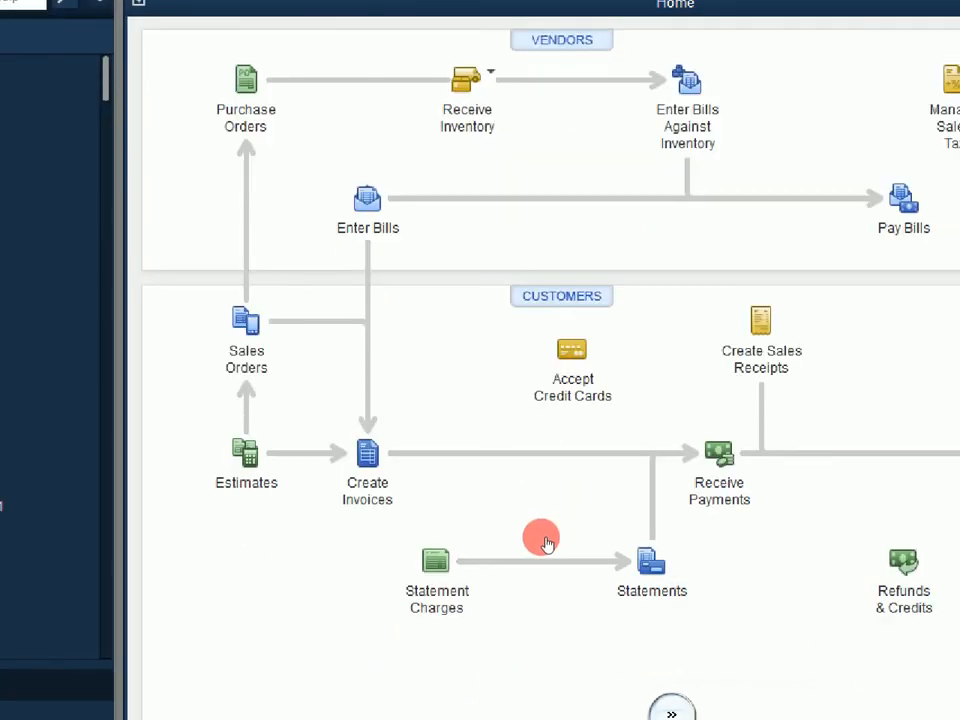
key(super+minus)
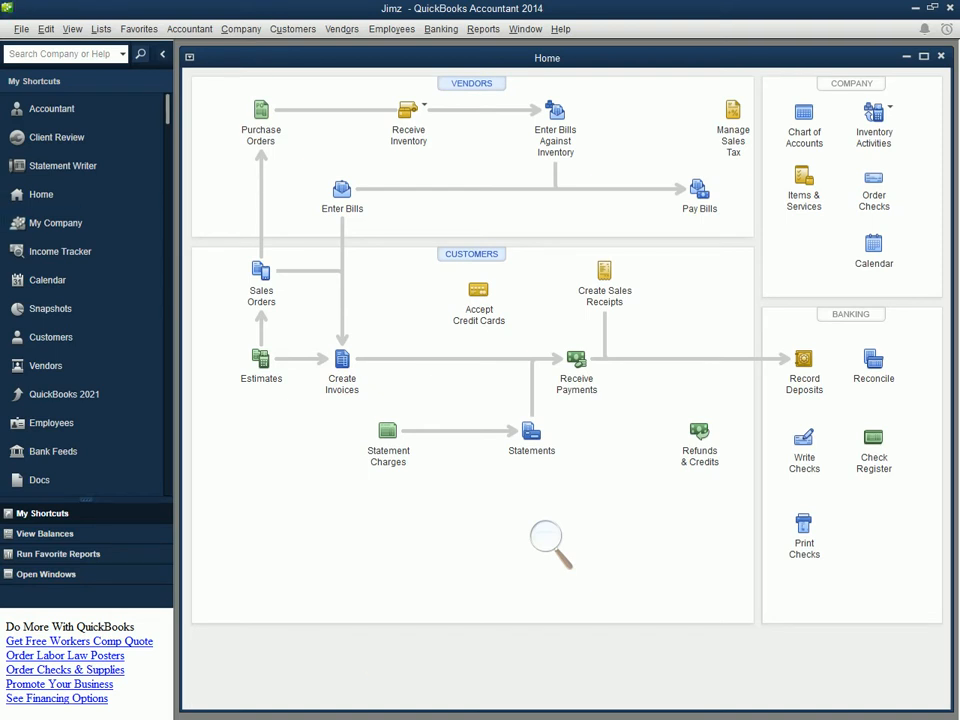
click(804, 118)
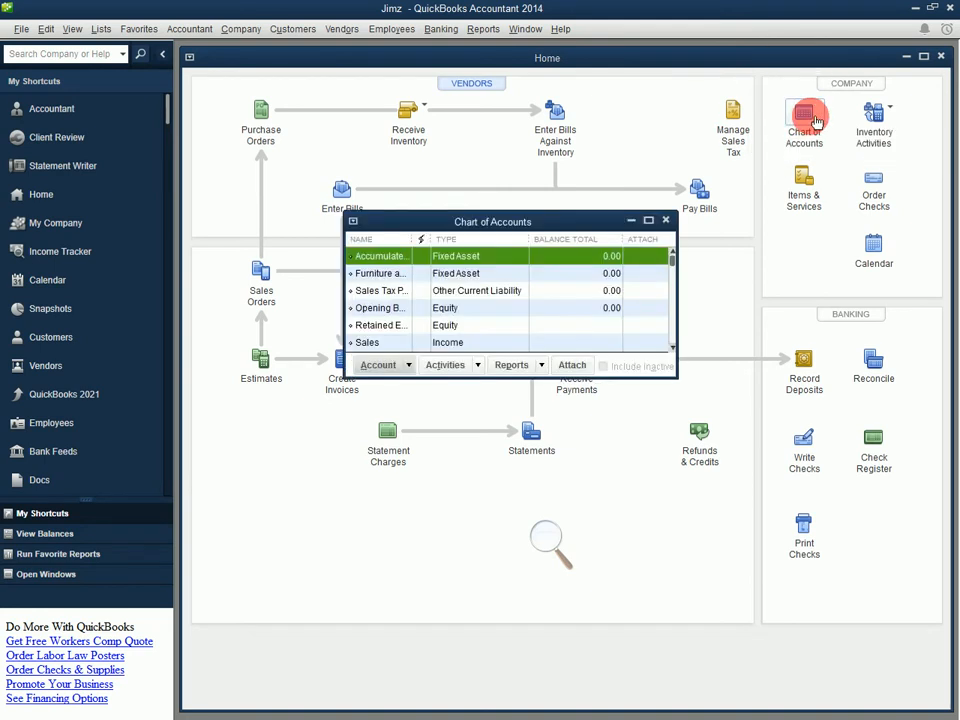
click(647, 222)
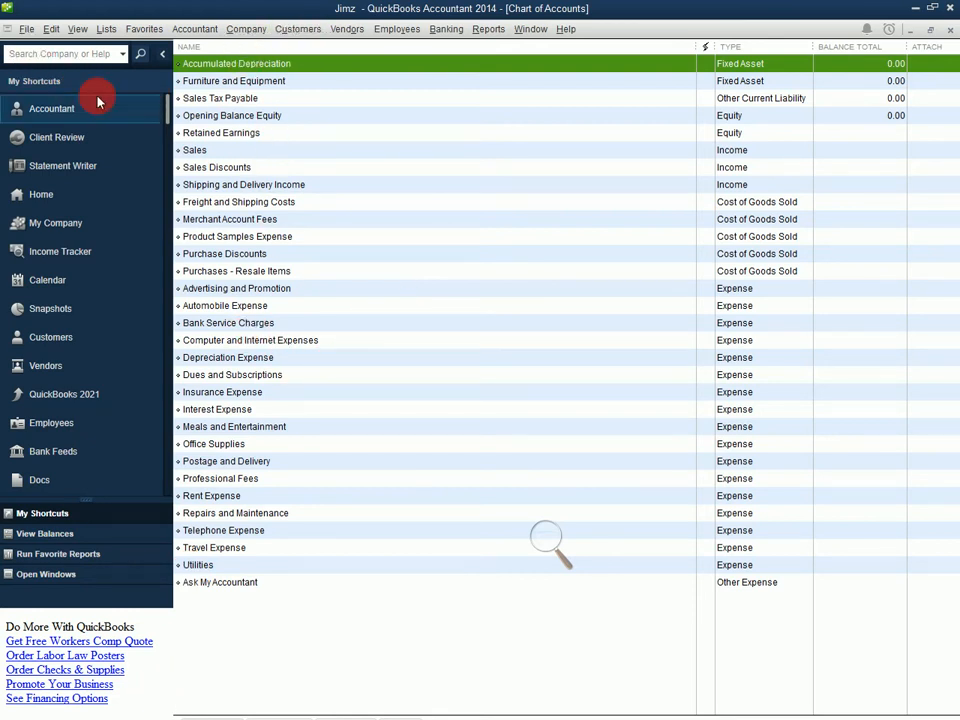
key(Escape)
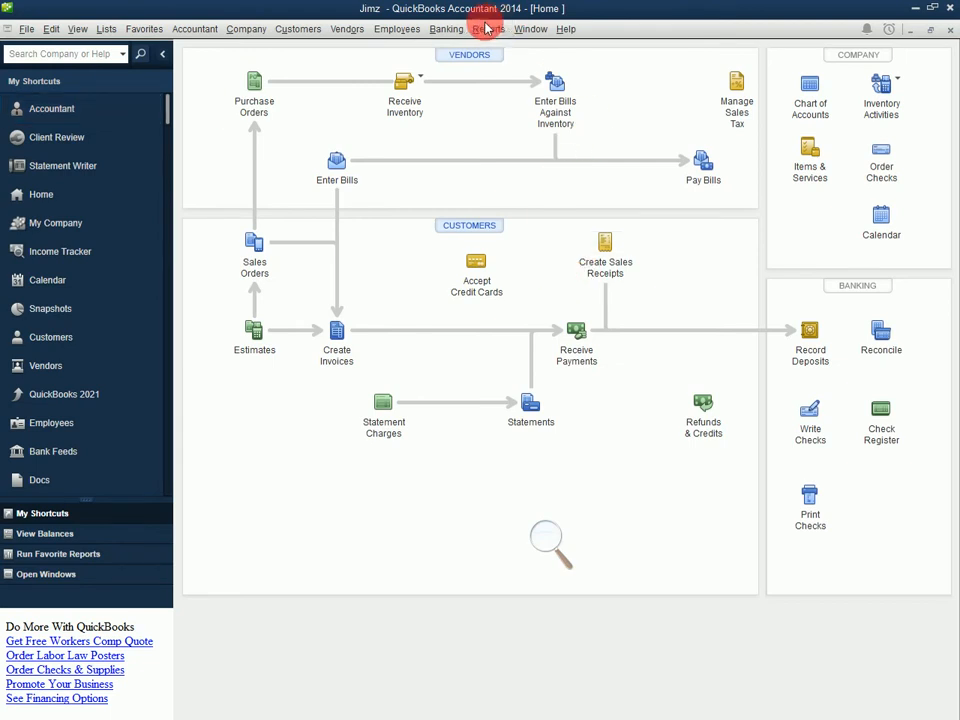
- View the Vendor Center, the Customer Center and the Item List one after another, closing each to return to the Home page
click(484, 60)
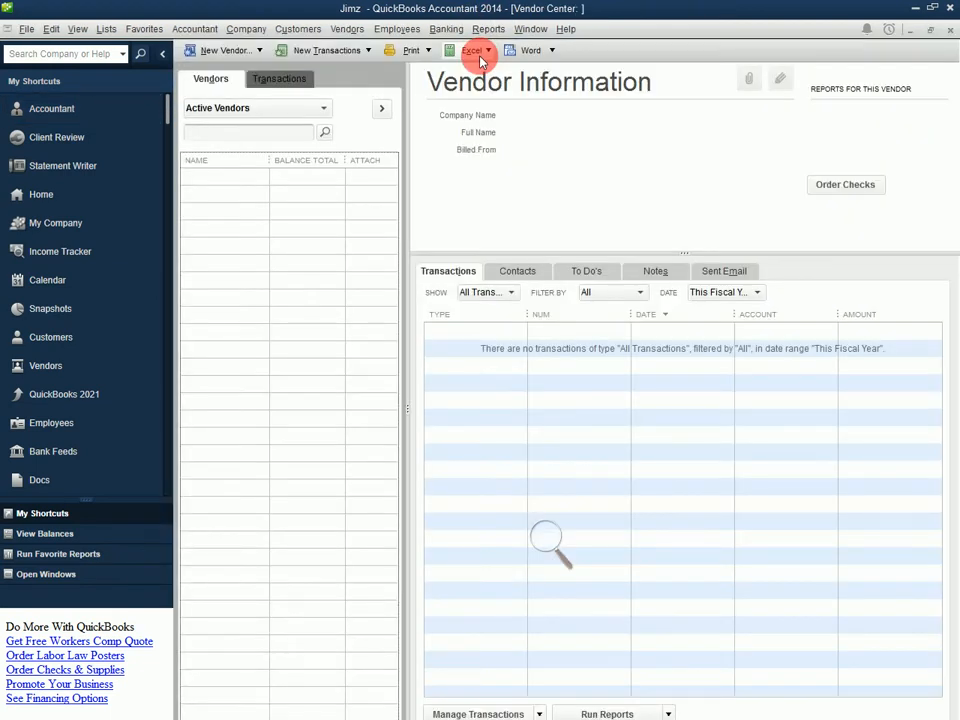
key(Escape)
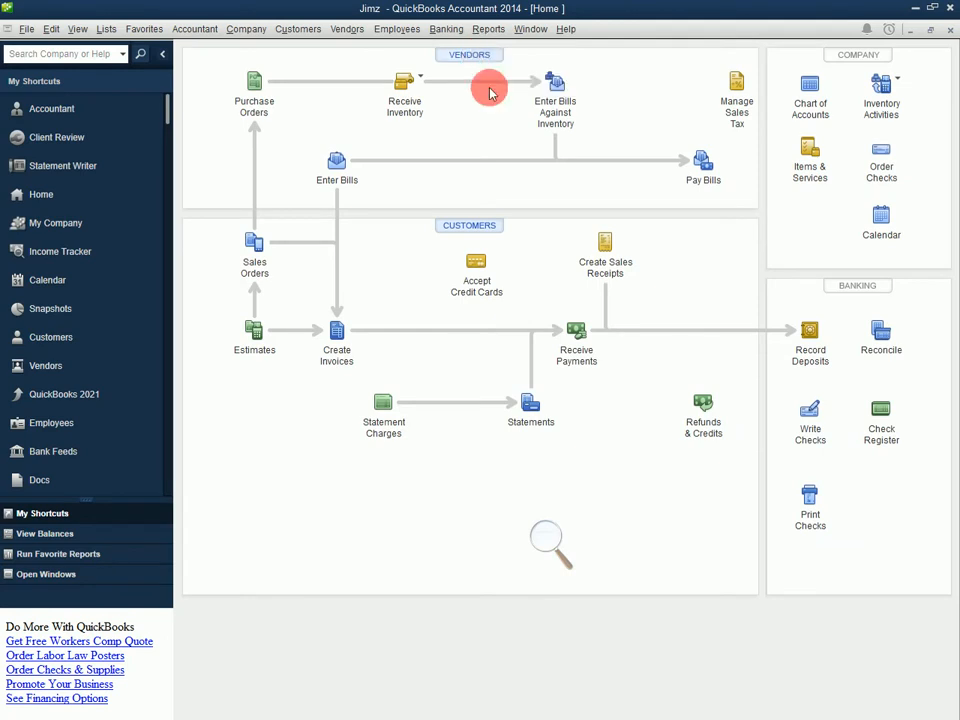
click(467, 224)
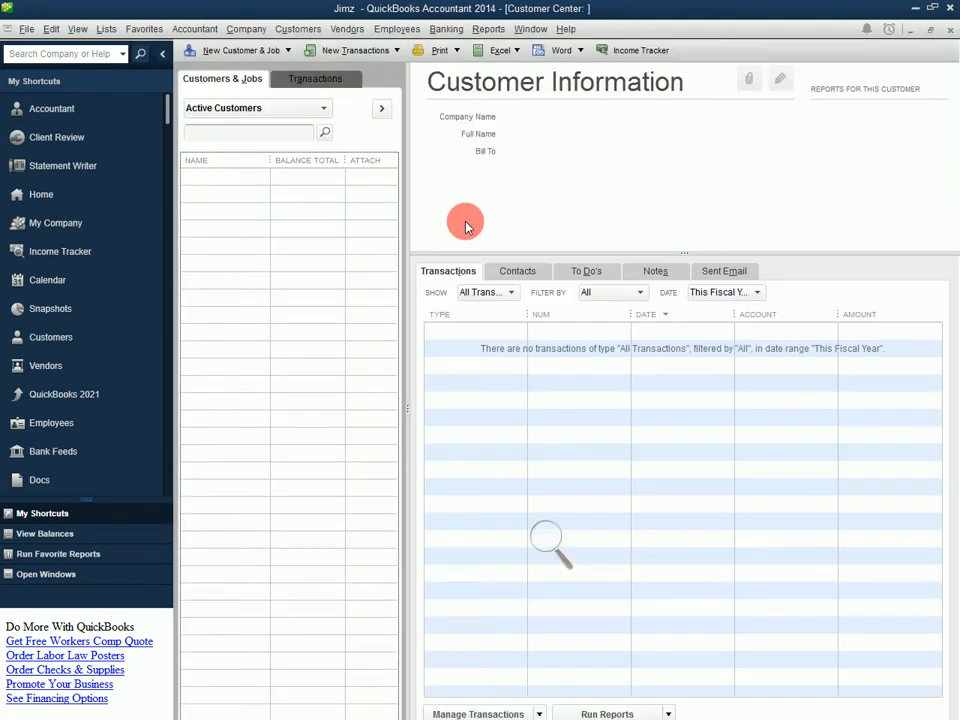
key(Escape)
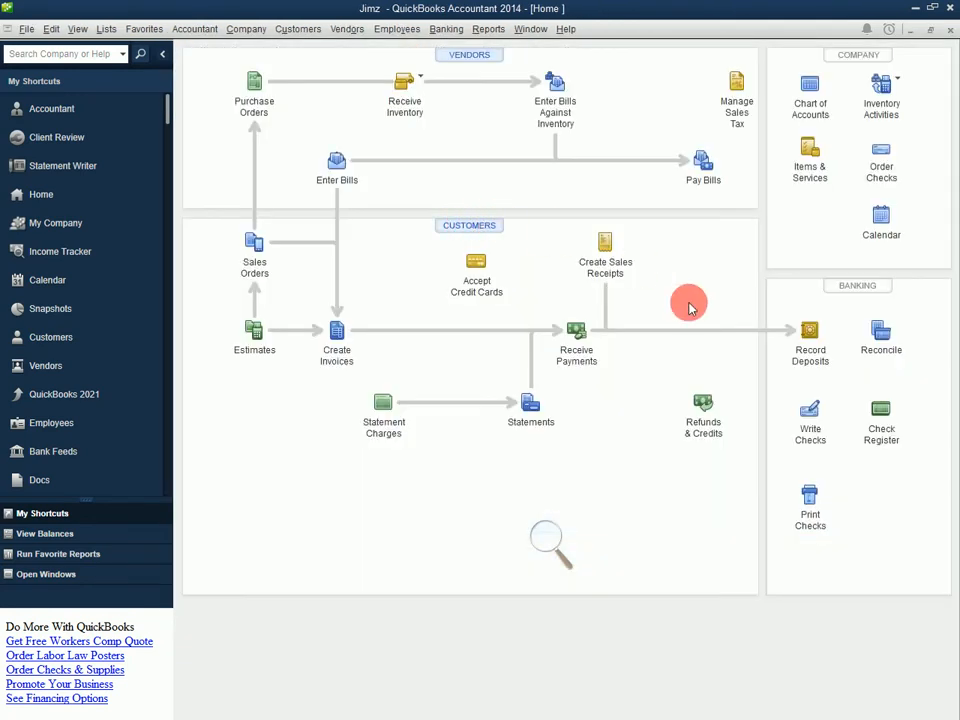
click(814, 160)
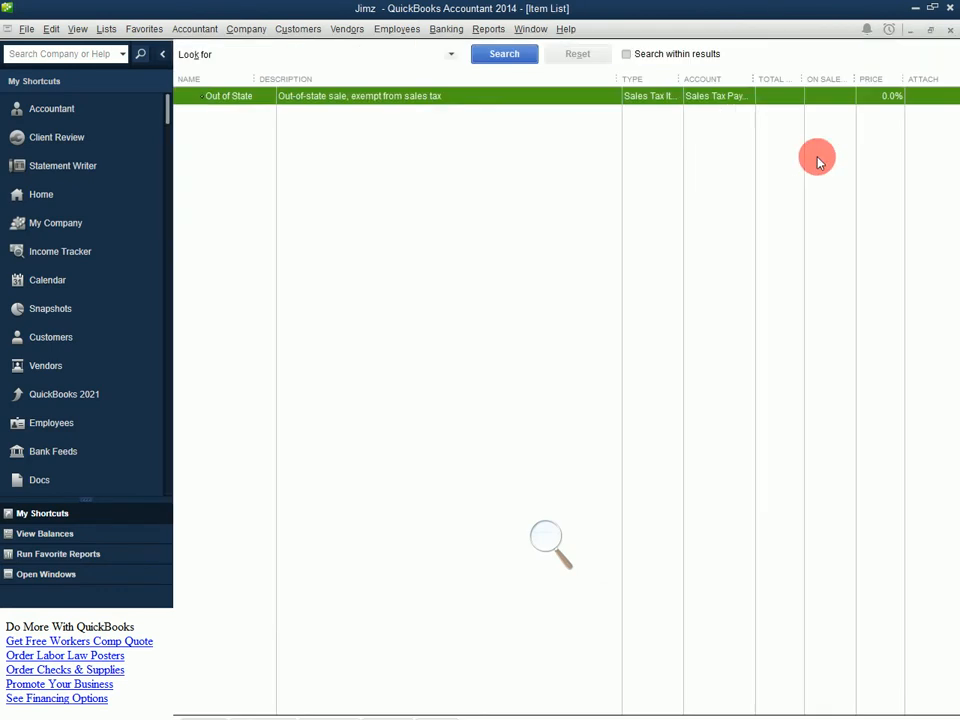
key(Escape)
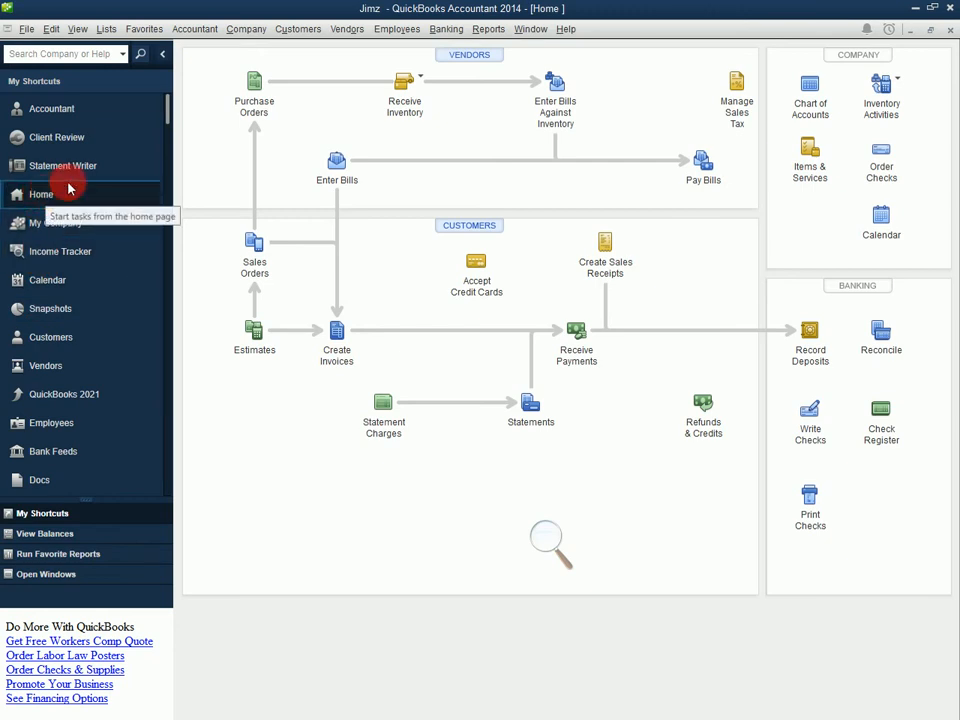
- Close the Home page and dismiss the error report without sending it
click(951, 31)
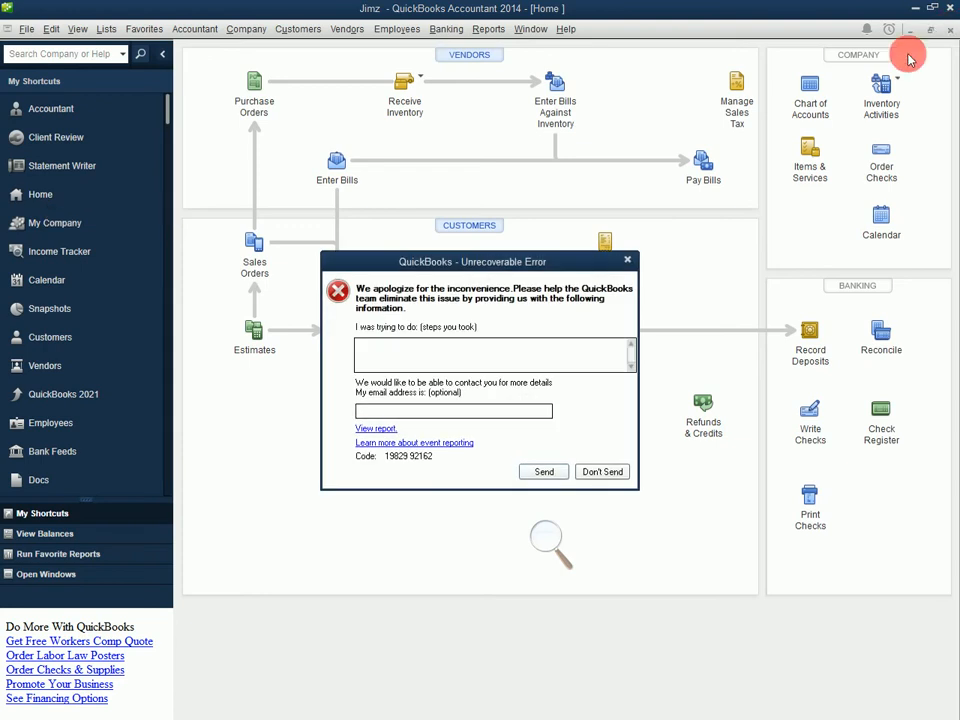
click(629, 261)
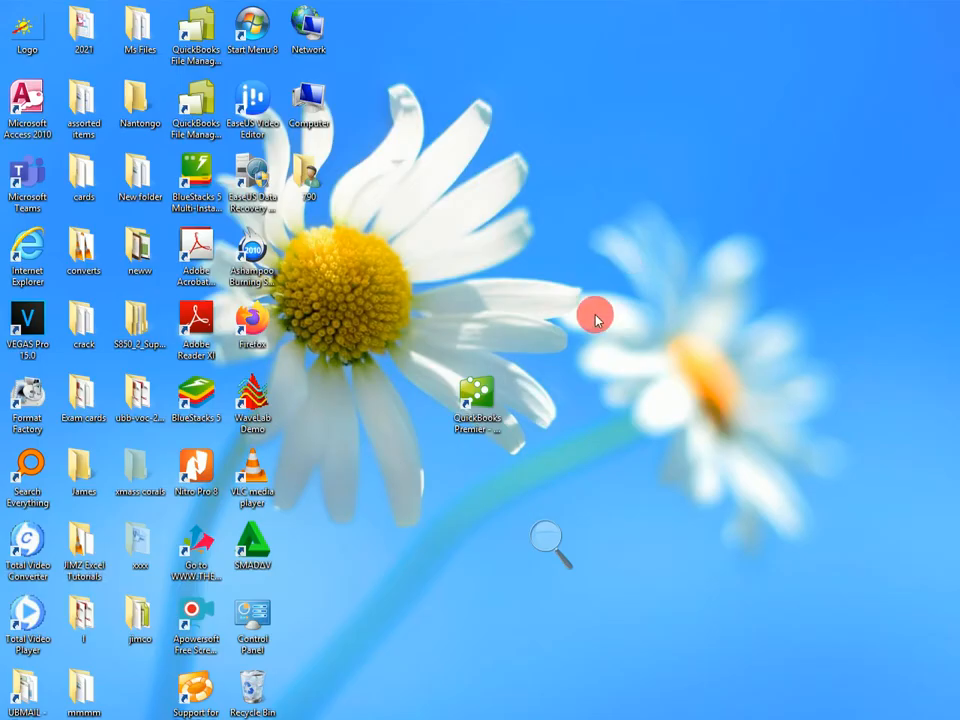
- Relaunch QuickBooks, log in with the administrator password, and close the external accountant prompt and Accountant Center
double_click(477, 398)
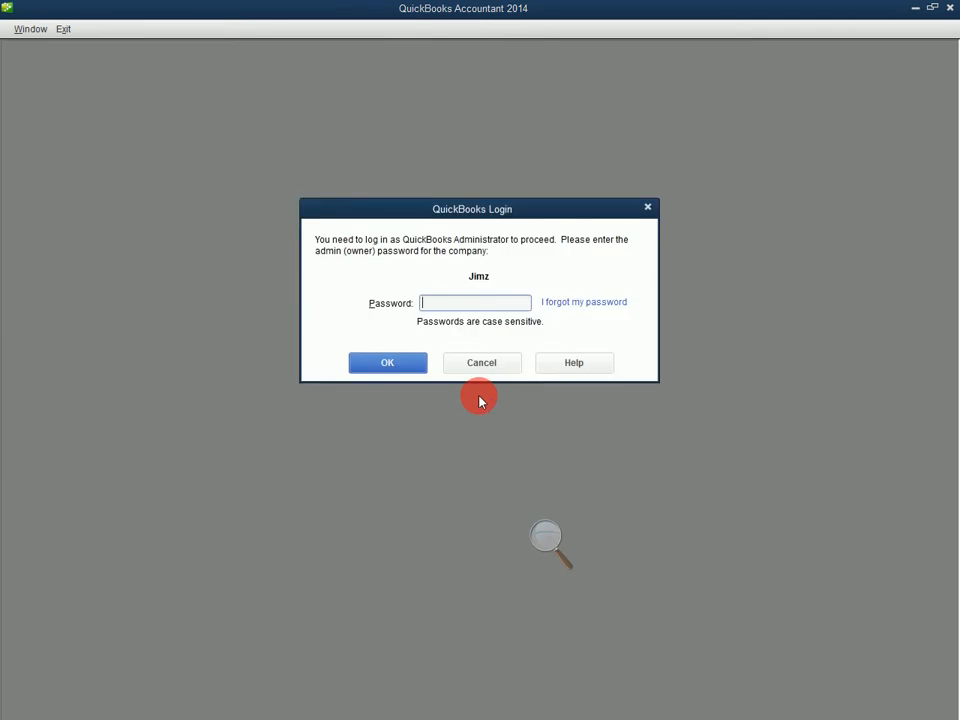
text(••••)
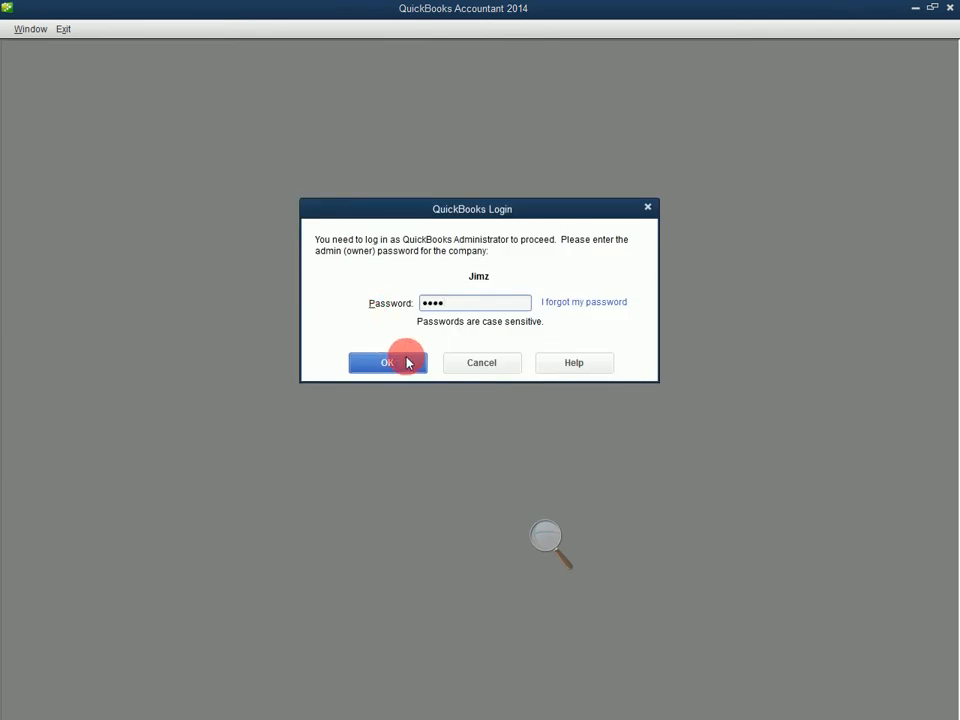
click(409, 363)
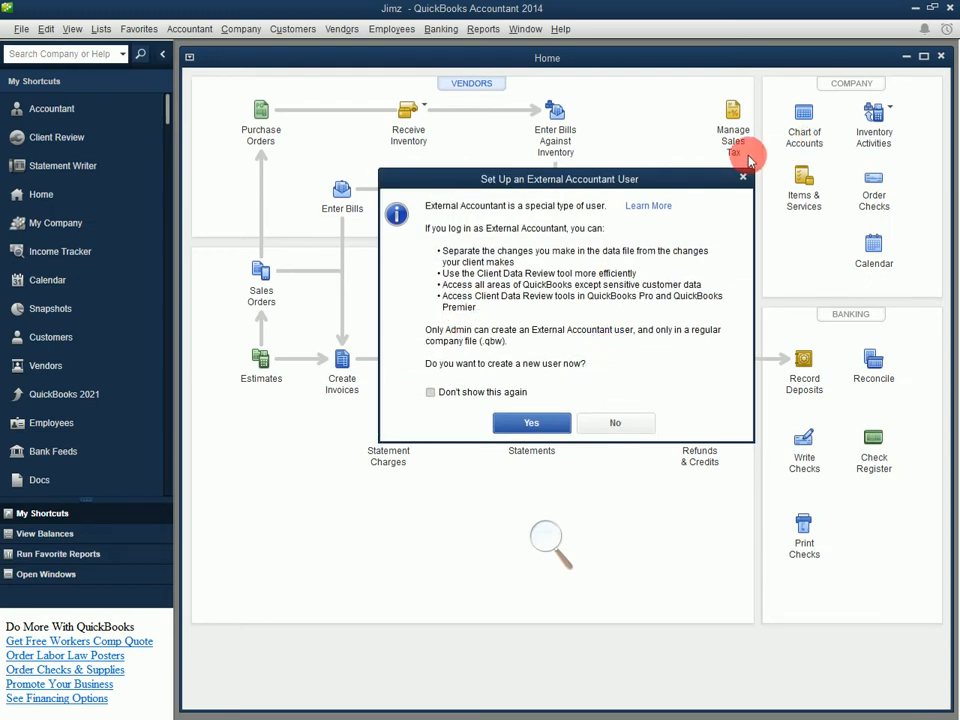
click(742, 179)
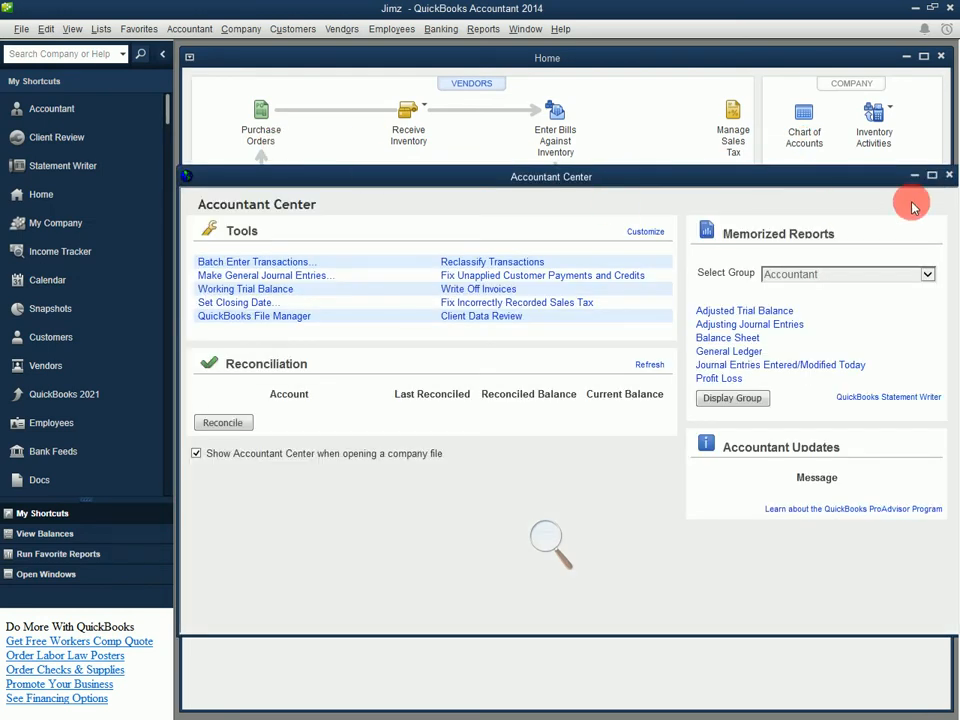
click(949, 175)
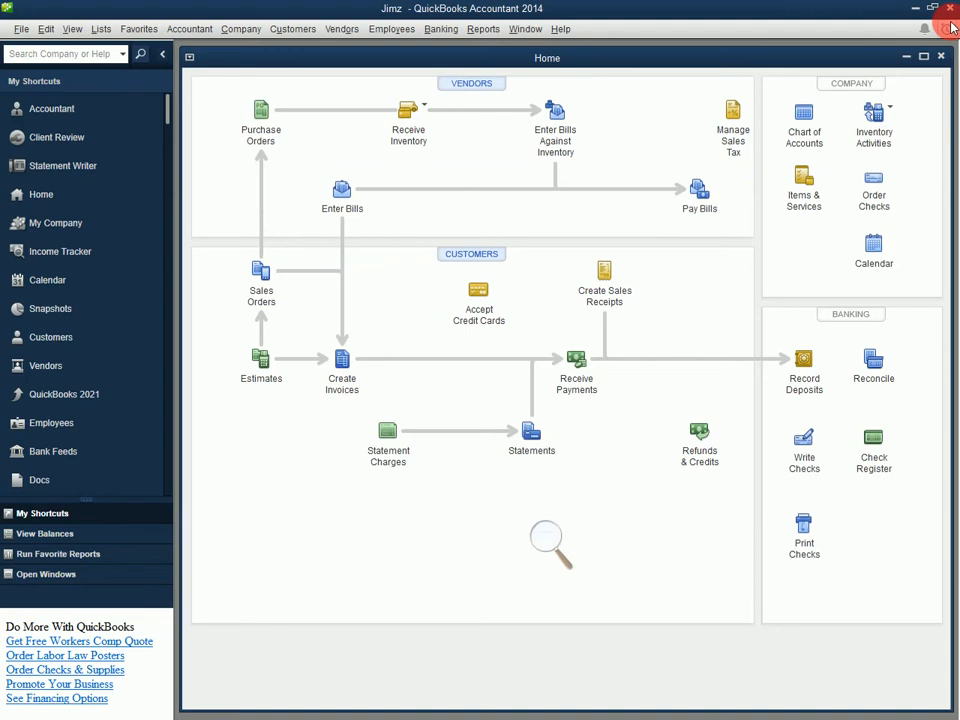
- Close and reopen the Home page, and view the My Company information before closing it
click(941, 55)
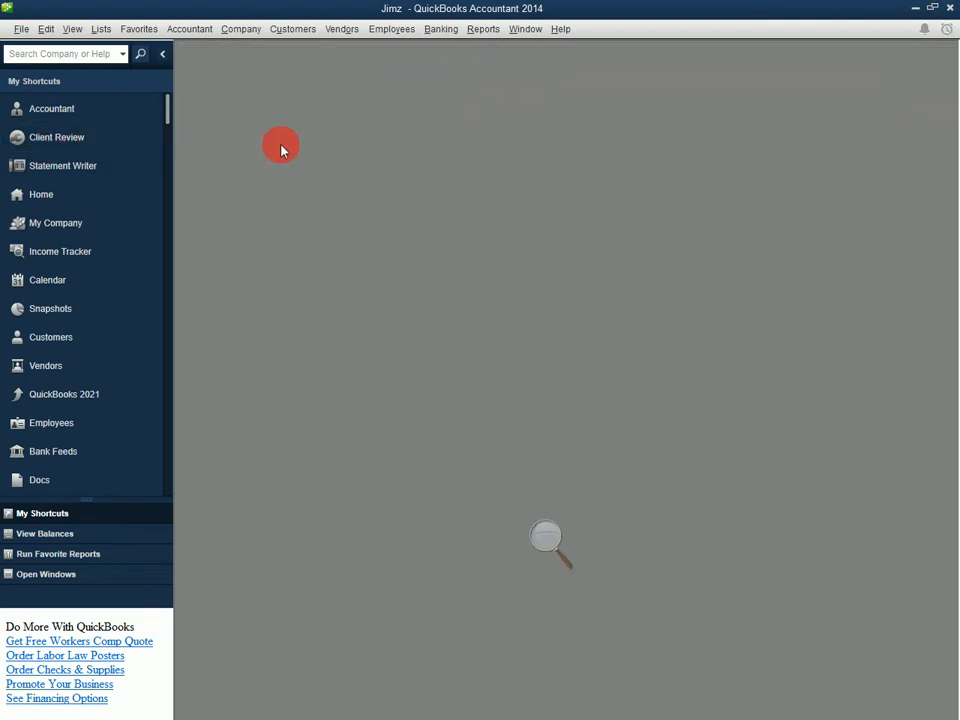
click(40, 196)
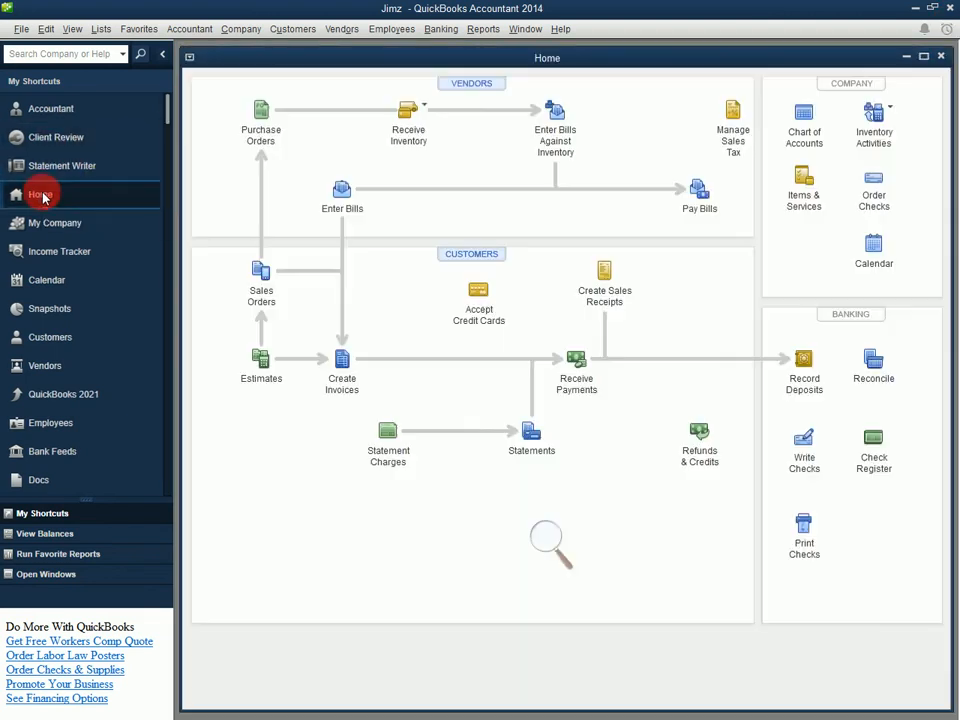
click(70, 224)
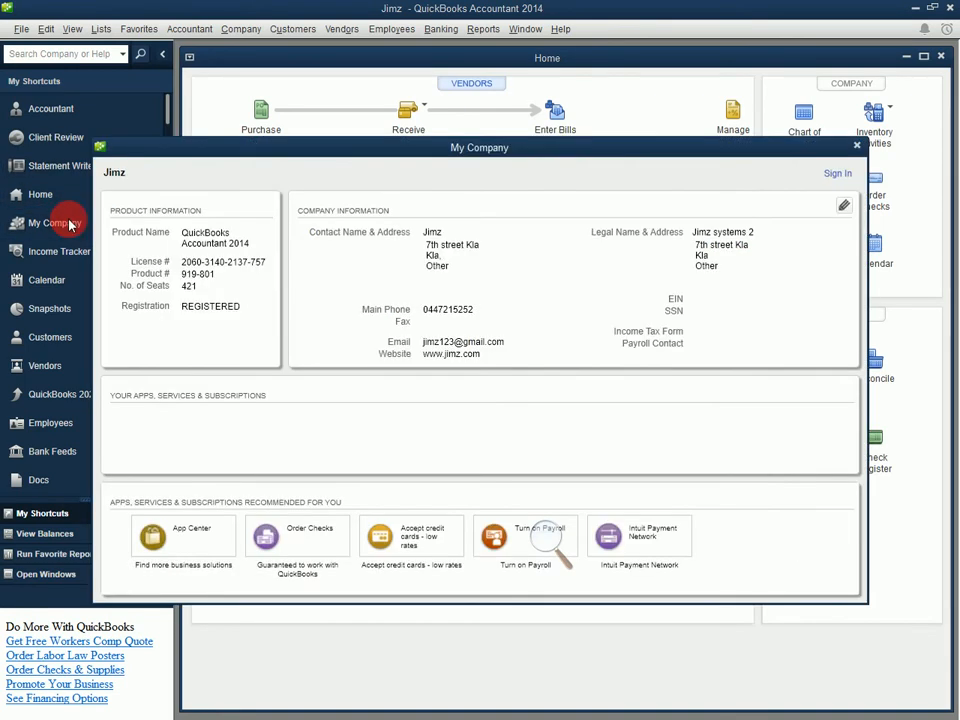
click(856, 147)
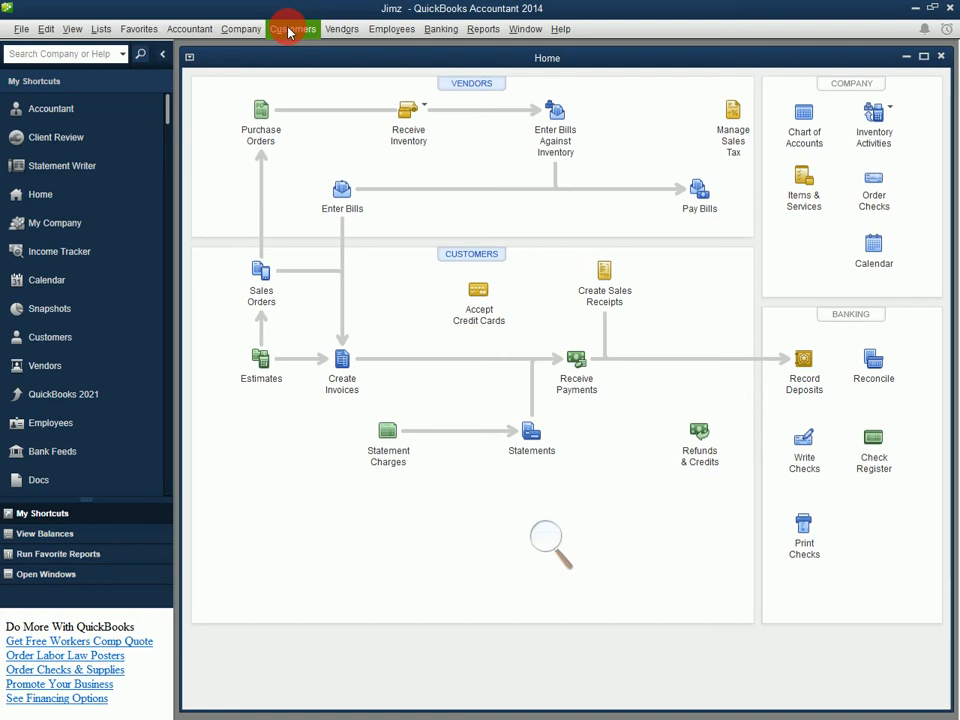
- Open the Customer Center in two different ways and close it to return to the Home page
click(47, 337)
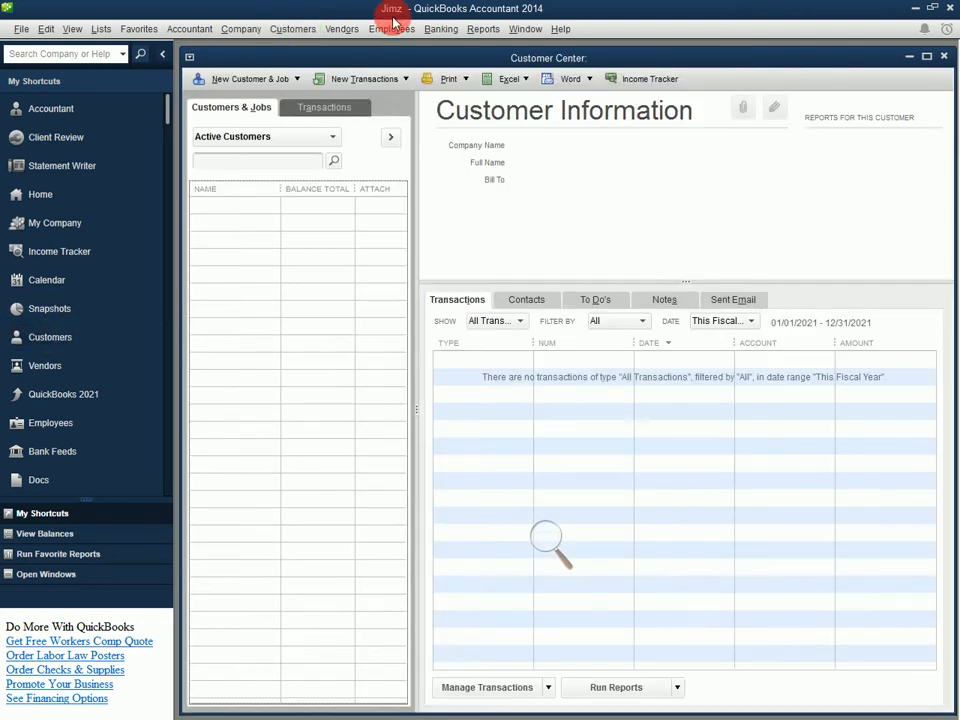
click(303, 28)
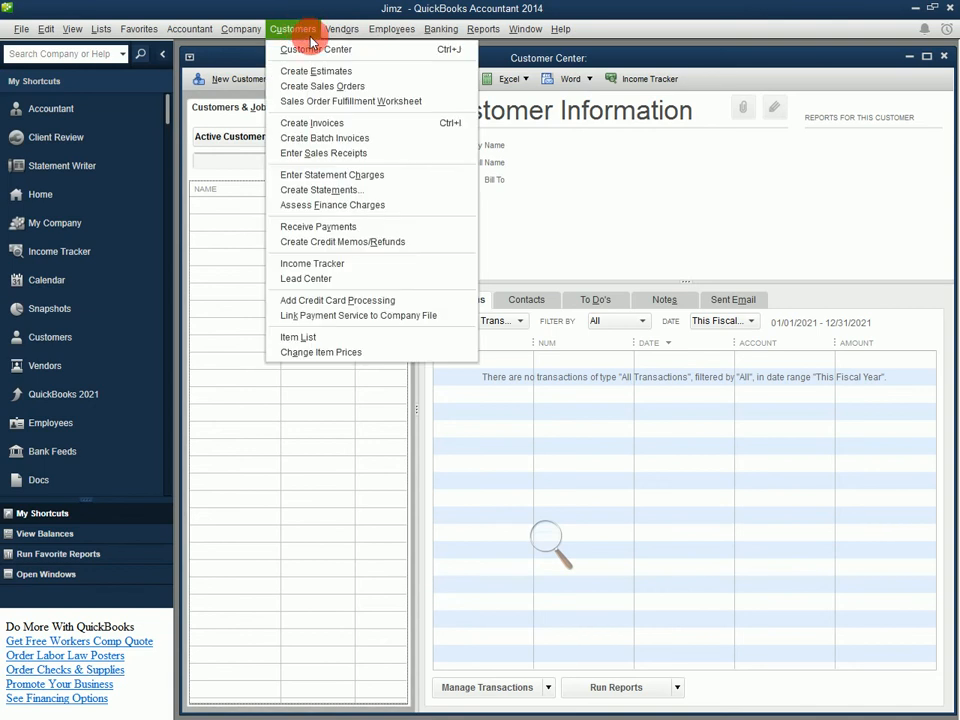
click(316, 50)
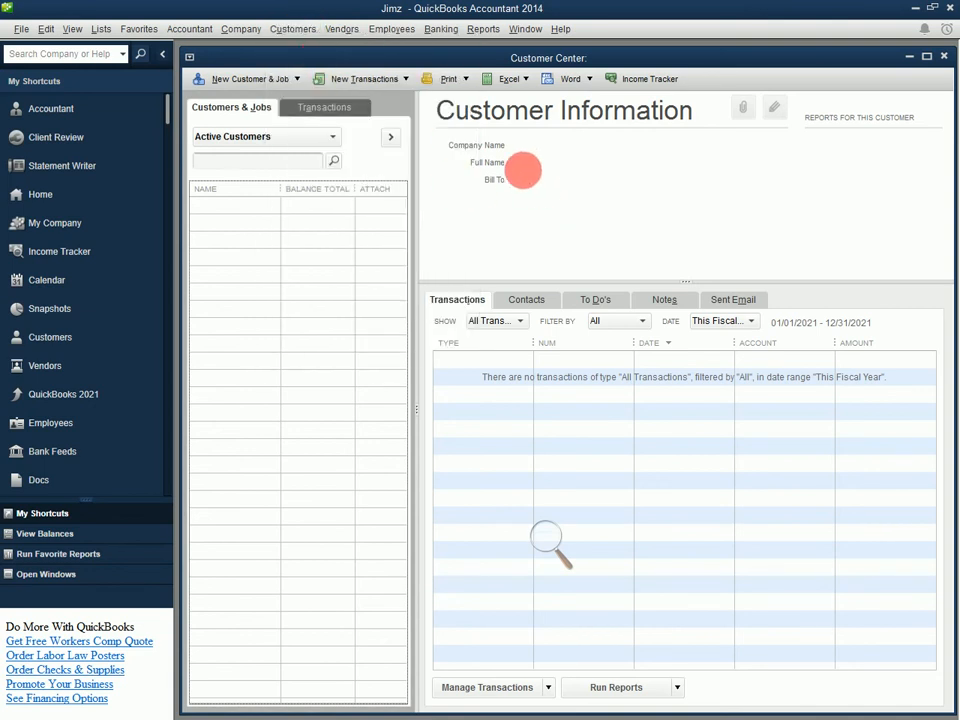
key(Escape)
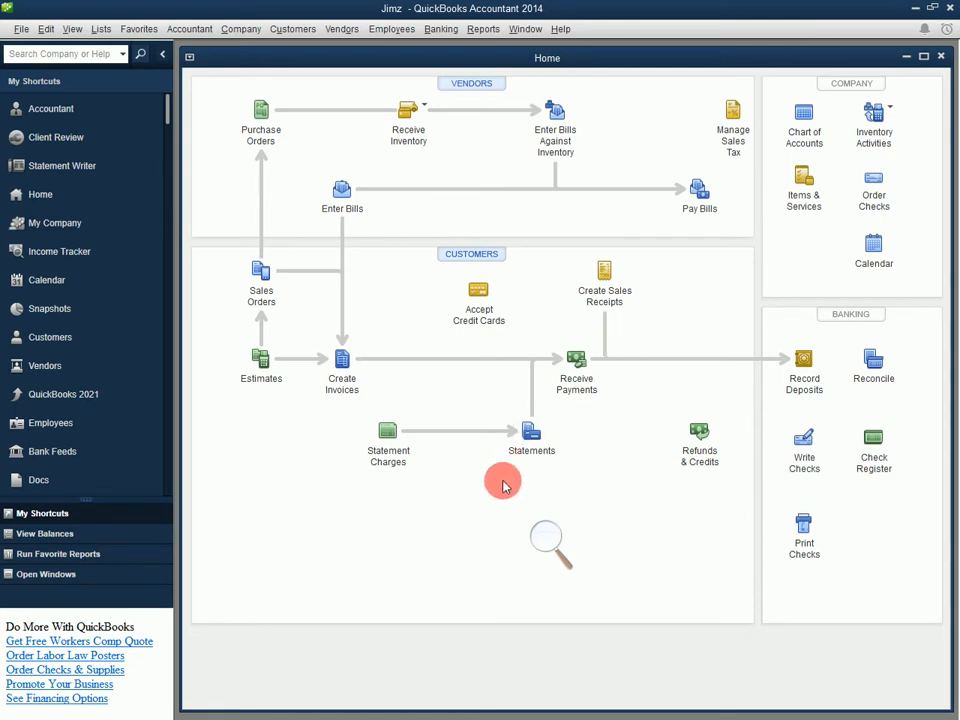
- Open the Preferences window and move it so that the whole category list can be seen
click(550, 545)
click(565, 546)
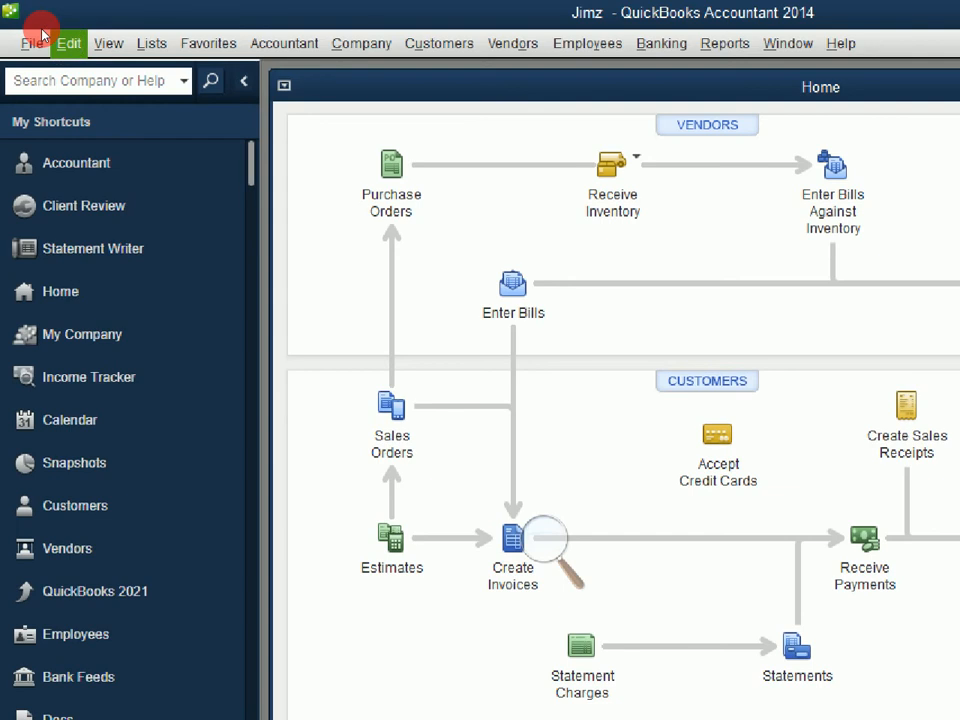
click(68, 44)
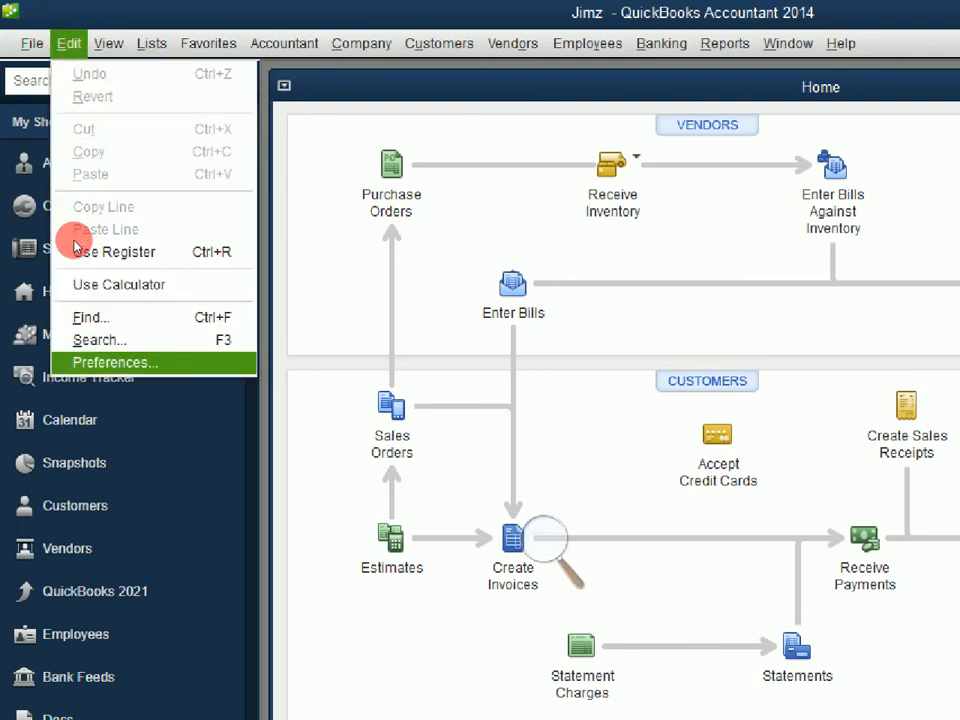
click(115, 362)
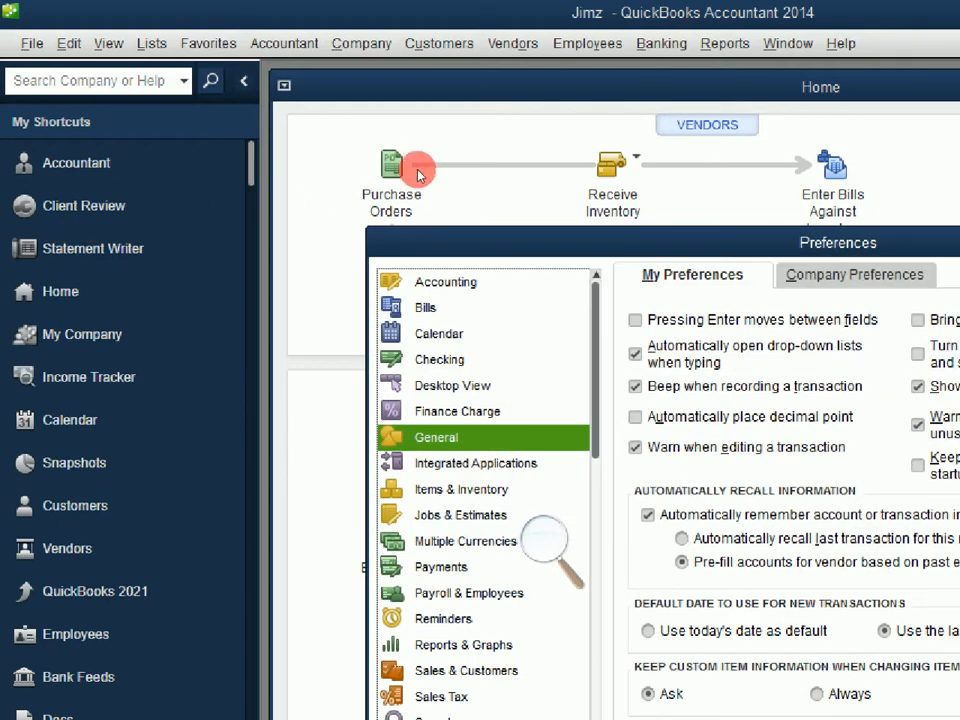
drag(486, 240, 288, 38)
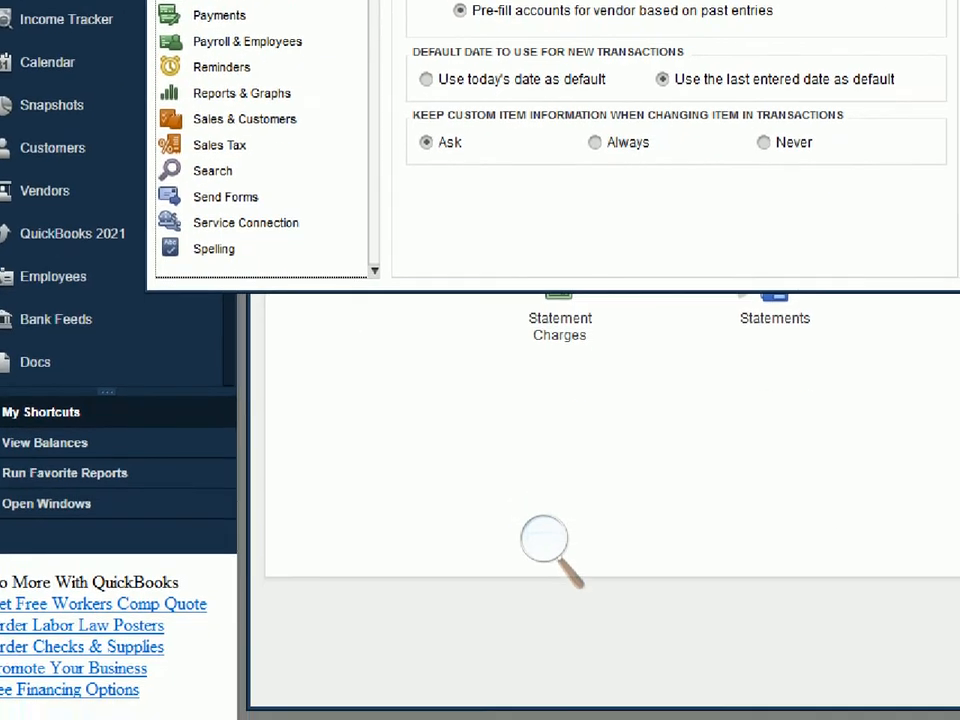
- Switch to the PowerPoint presentation and highlight the currency and payment preference bullets on the Company Preferences slide
click(424, 718)
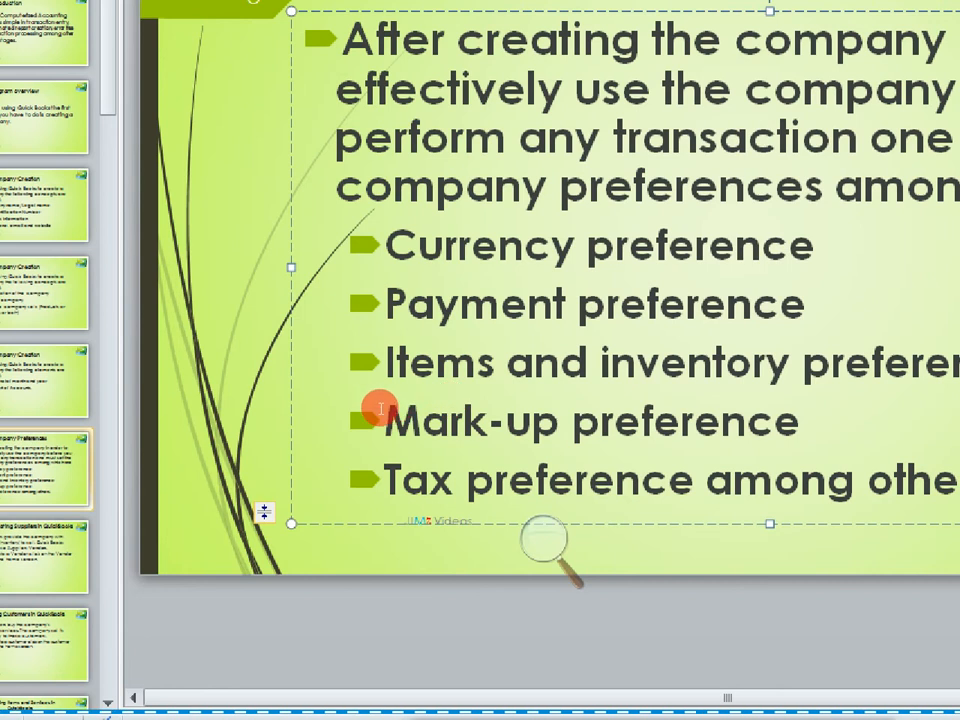
drag(315, 416, 654, 463)
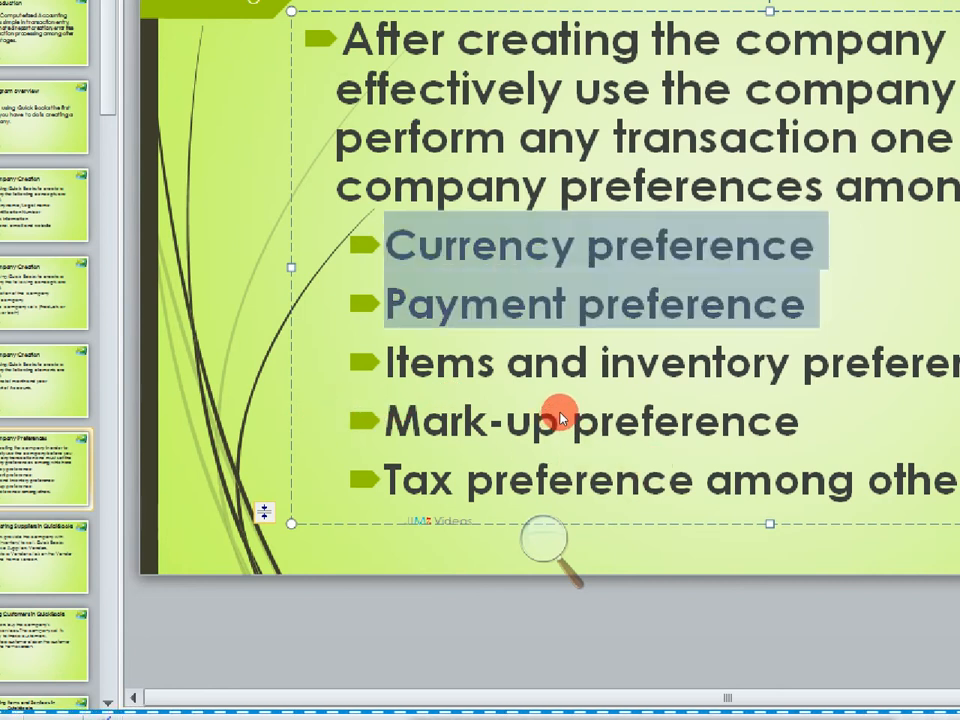
click(593, 411)
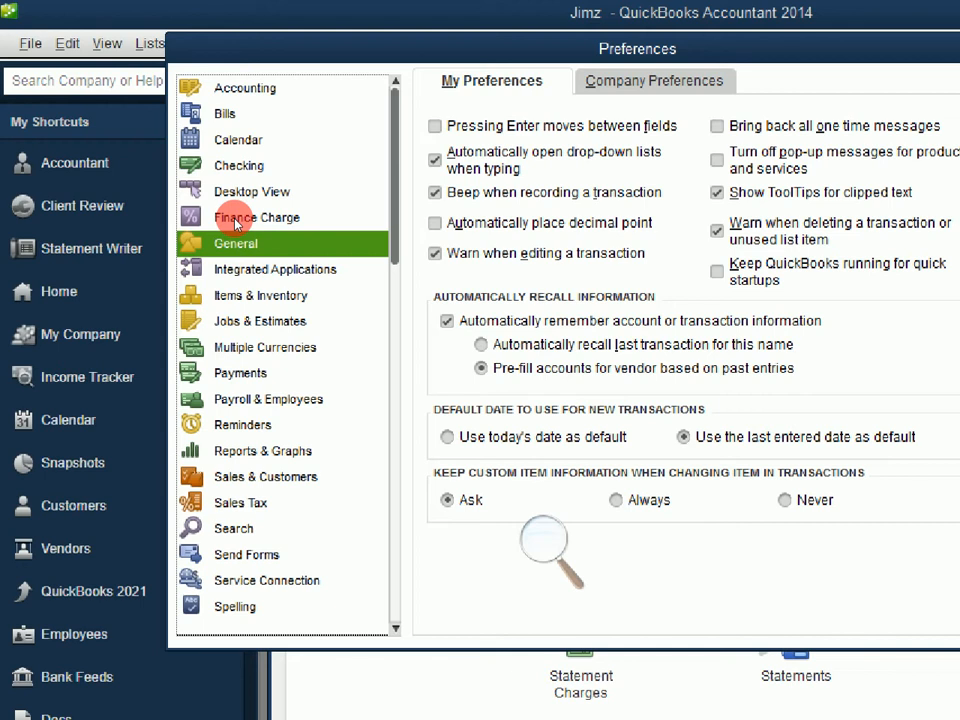
- Turn on multiple currency tracking in the company preferences and confirm the choice to use more than one currency
drag(398, 33, 375, 43)
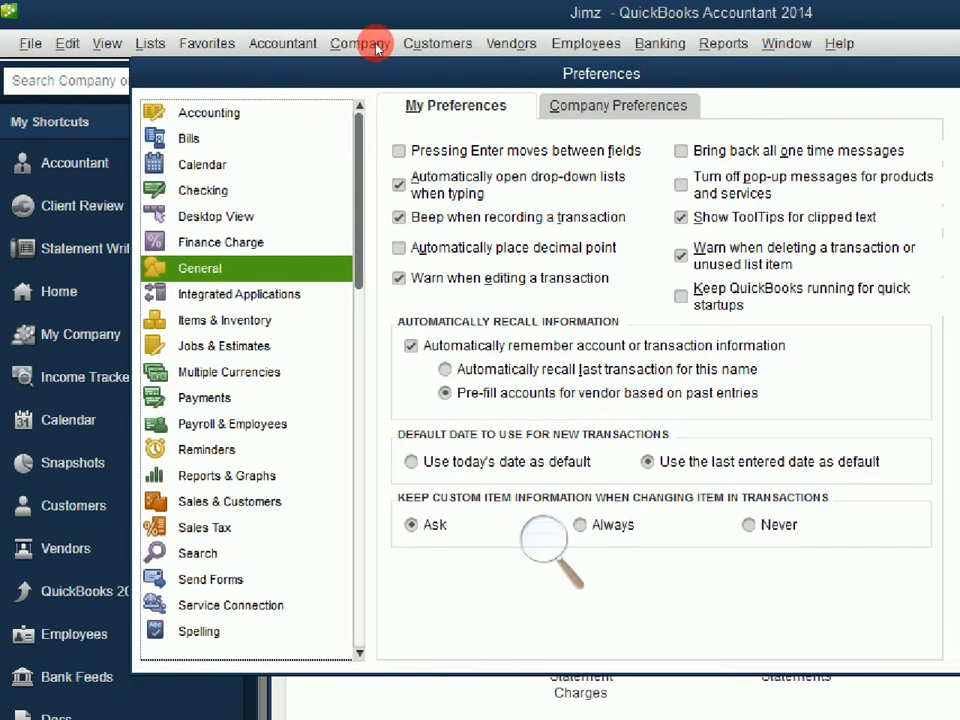
key(m)
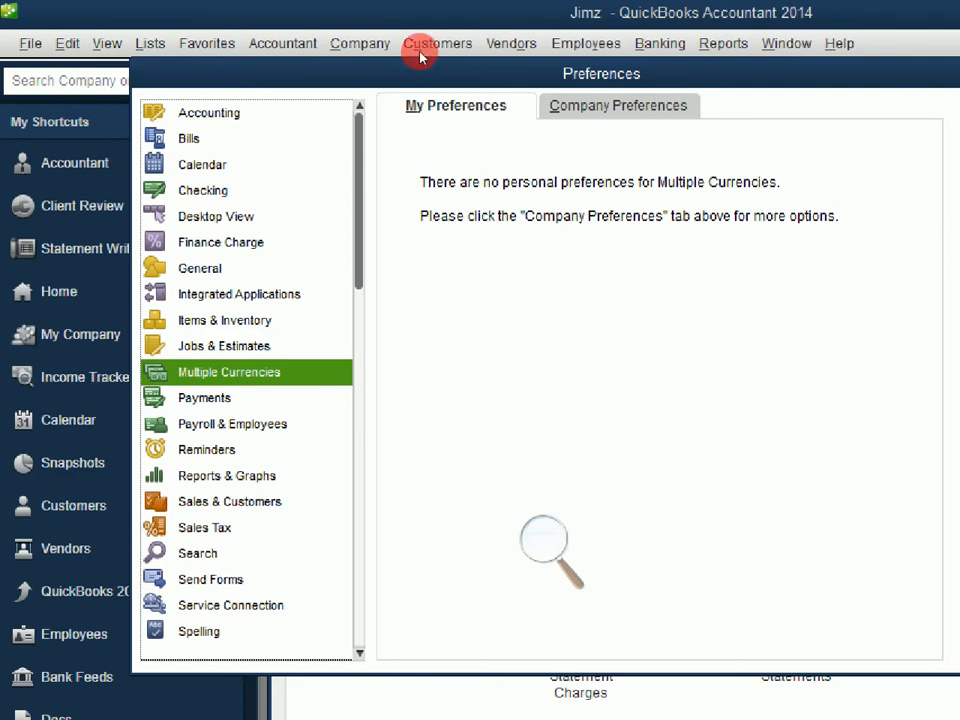
click(625, 107)
click(543, 543)
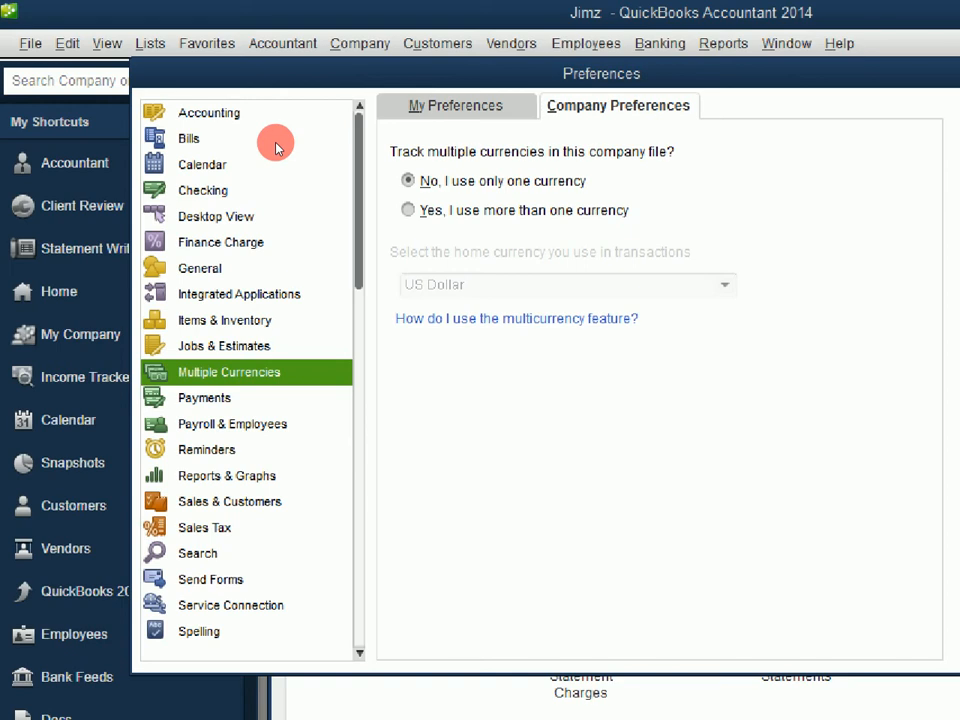
click(430, 208)
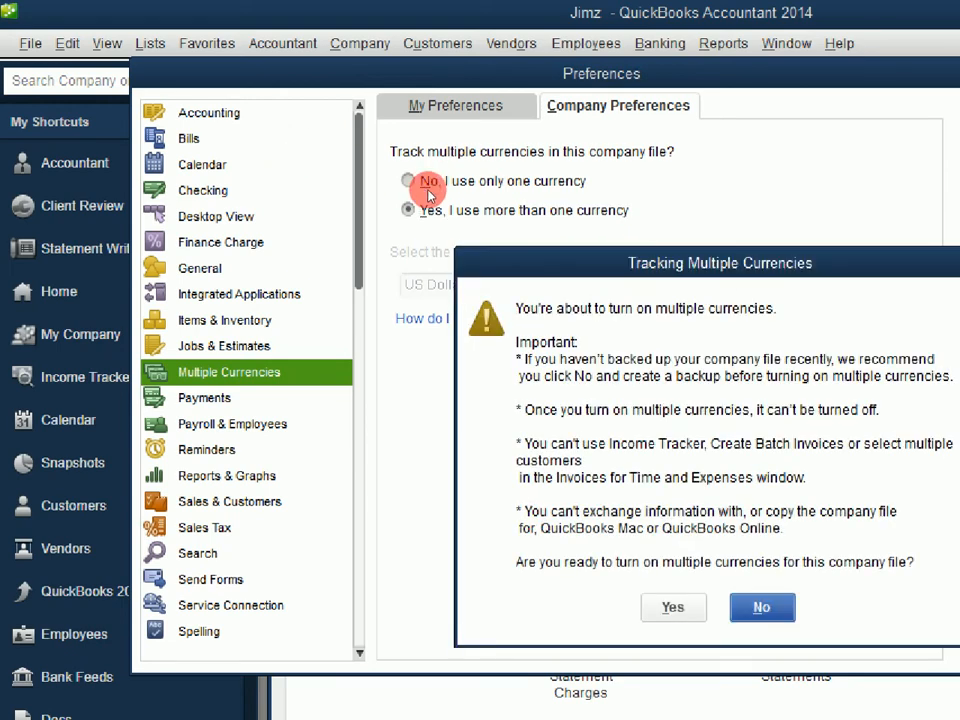
mouse_move(674, 261)
mouse_down()
mouse_move(451, 193)
mouse_move(558, 200)
mouse_up()
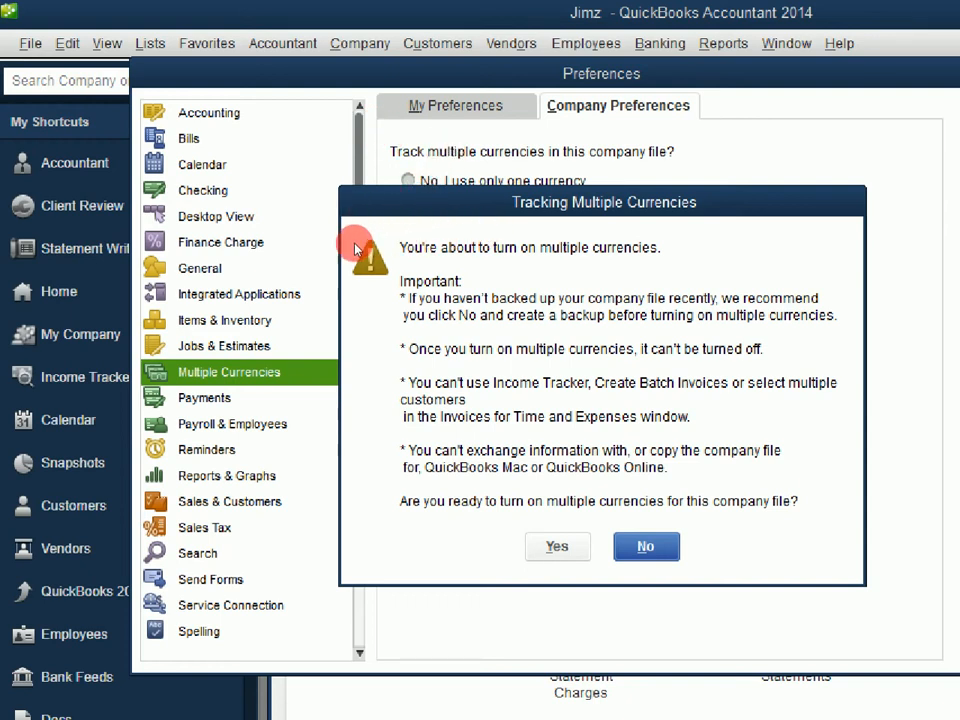
click(557, 546)
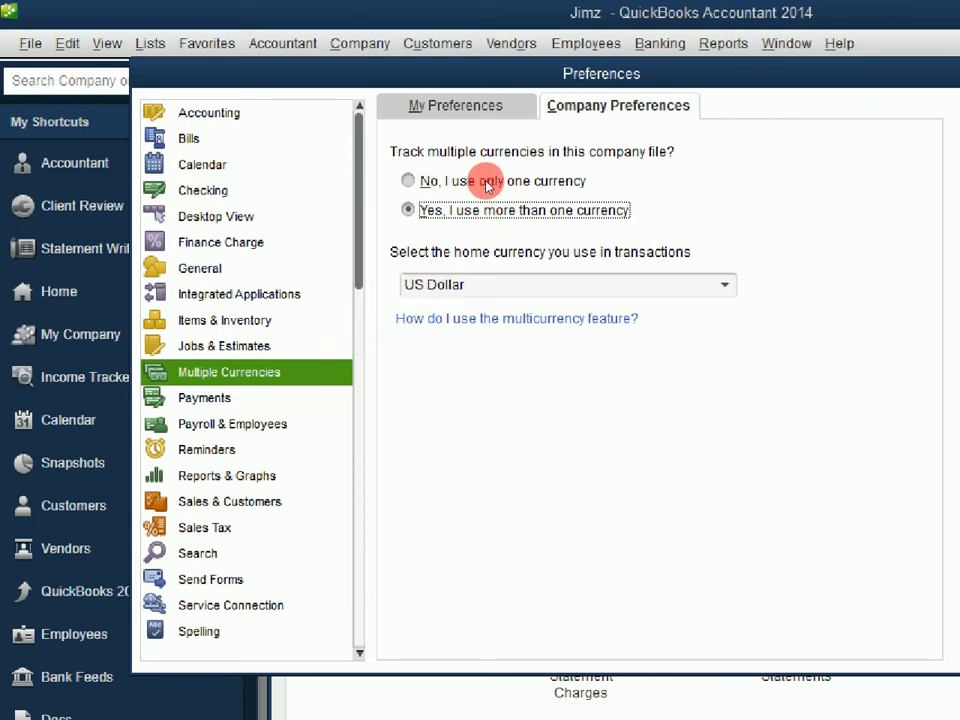
- Set the home currency to Ugandan Shilling, making it active, and save the preferences so the company file reopens
click(727, 286)
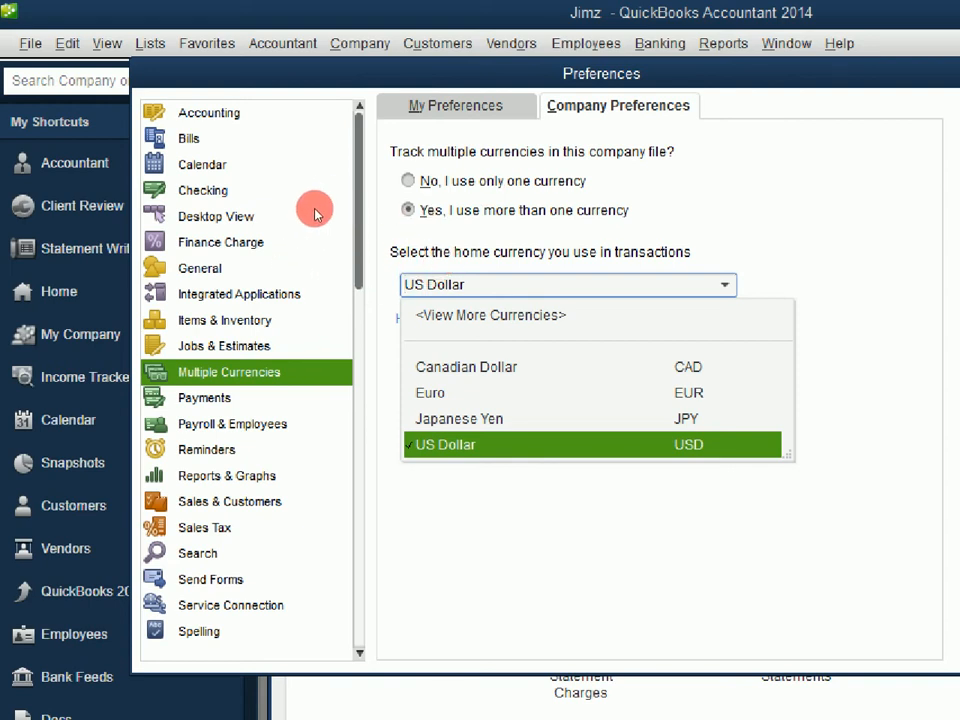
click(485, 315)
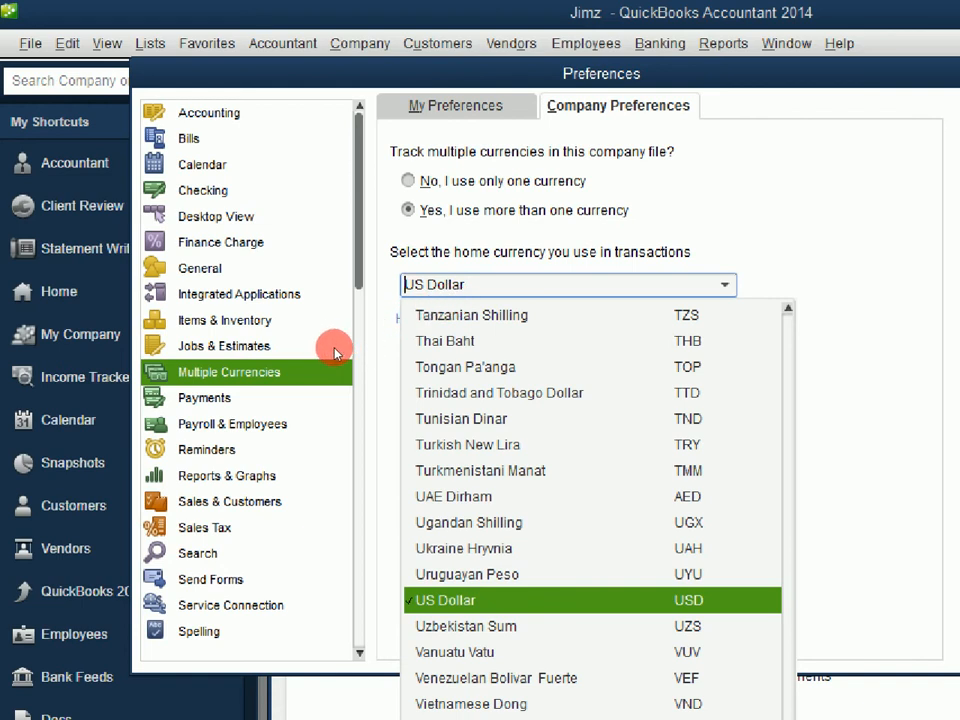
key(Up)
key(Up)
key(Up)
key(Return)
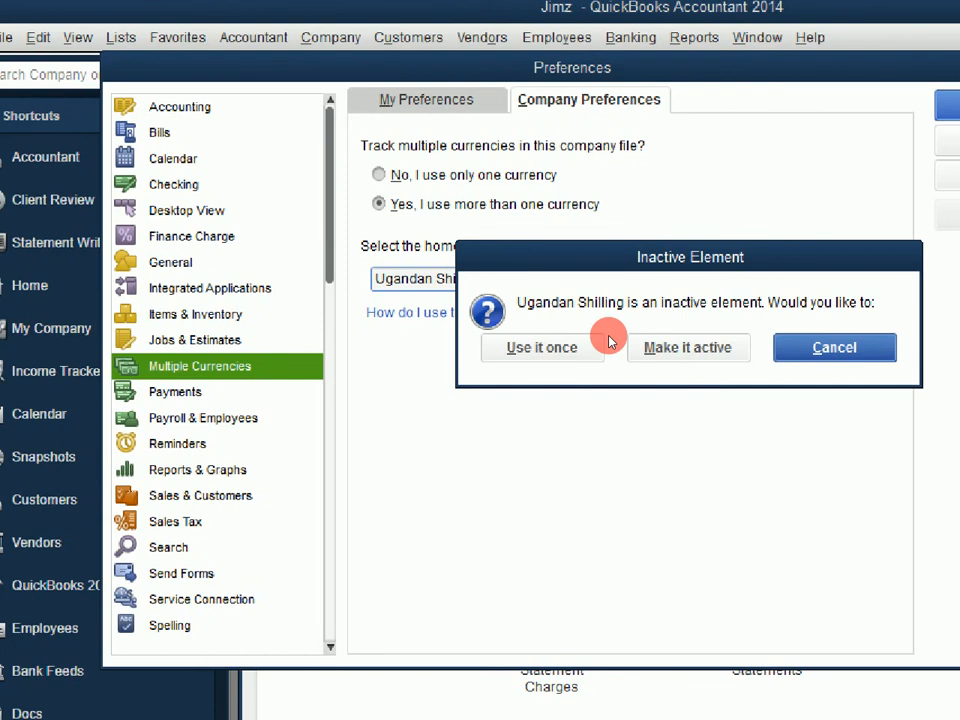
key(Left)
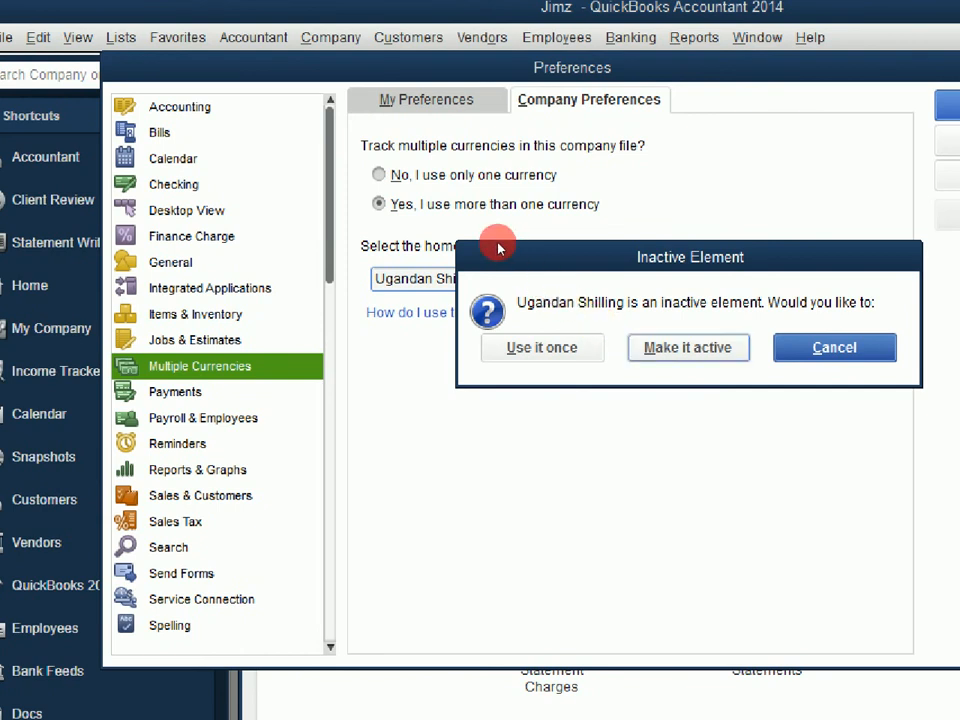
key(Return)
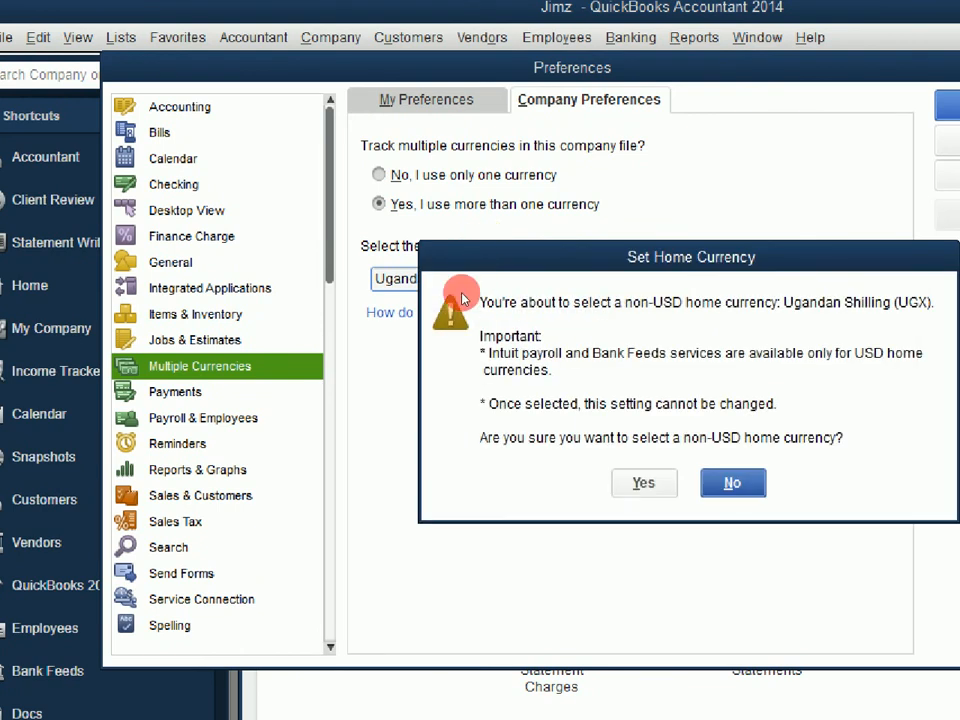
key(Left)
key(Return)
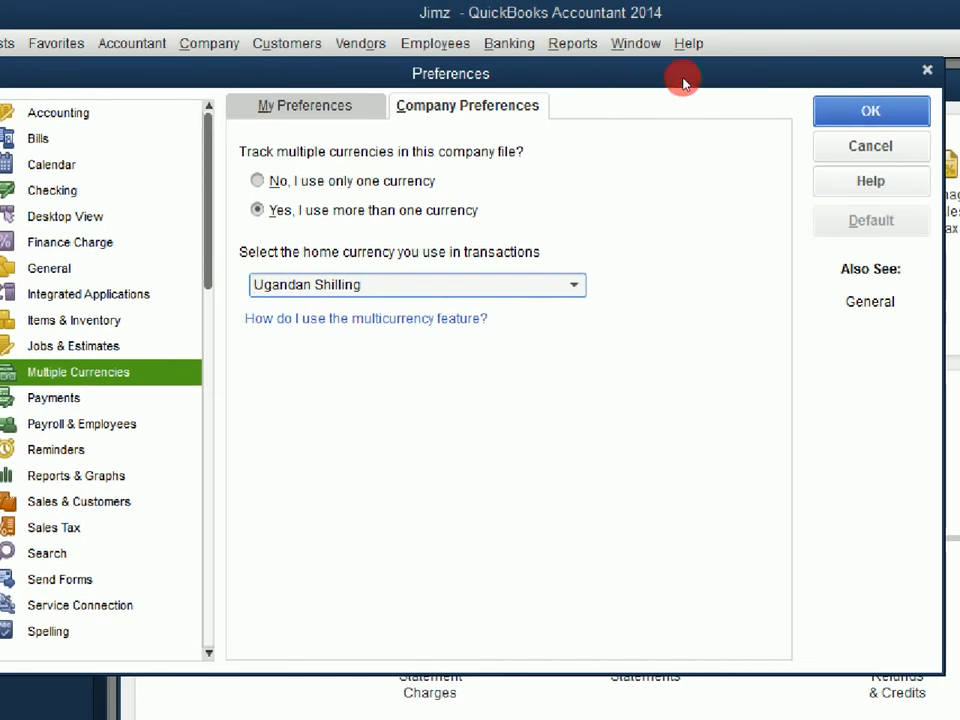
key(Return)
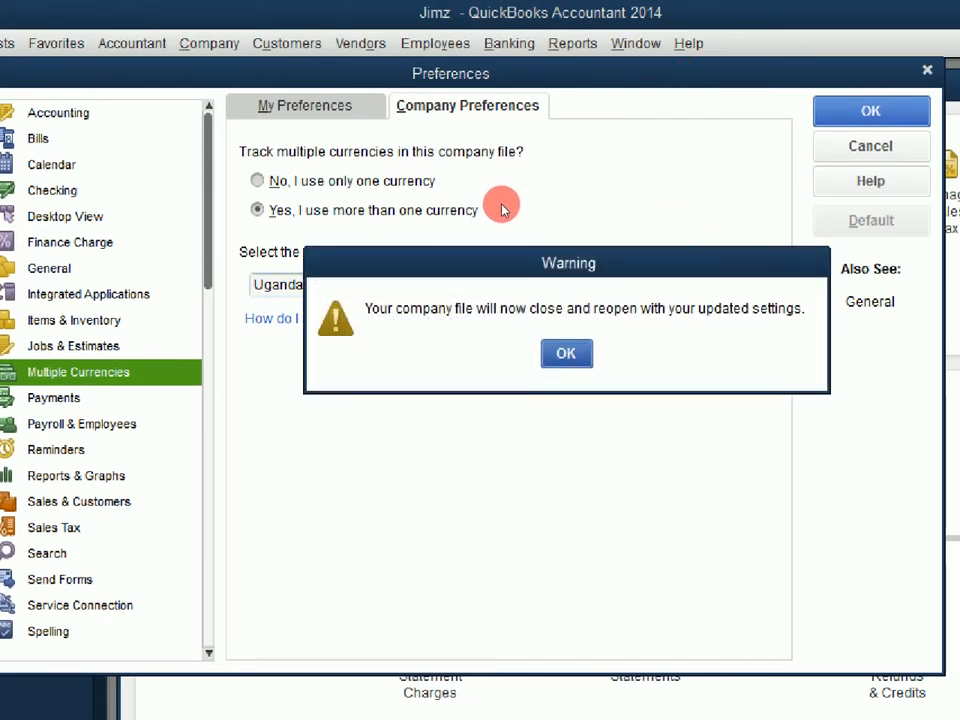
key(Return)
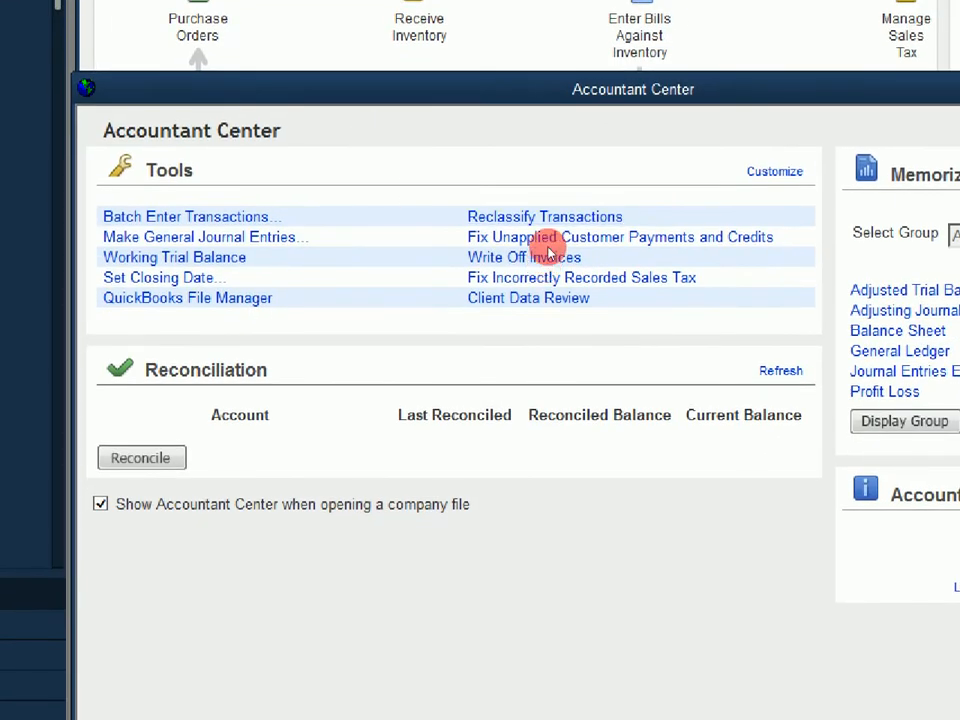
- Close the Accountant Center and check the account currencies in the maximized Chart of Accounts before closing it
drag(565, 185, 320, 191)
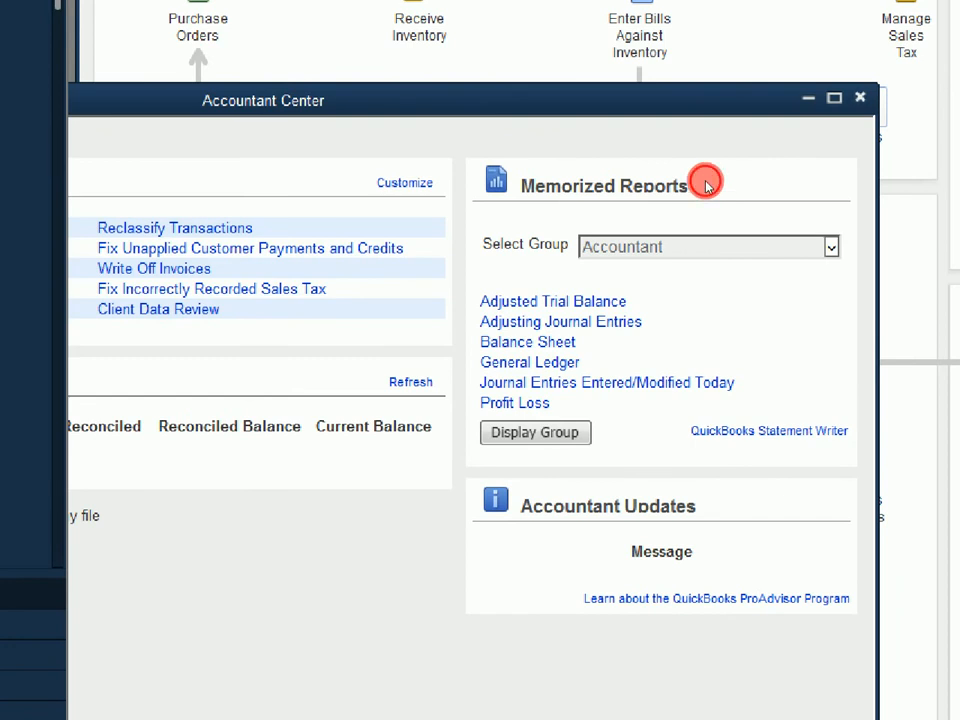
click(860, 97)
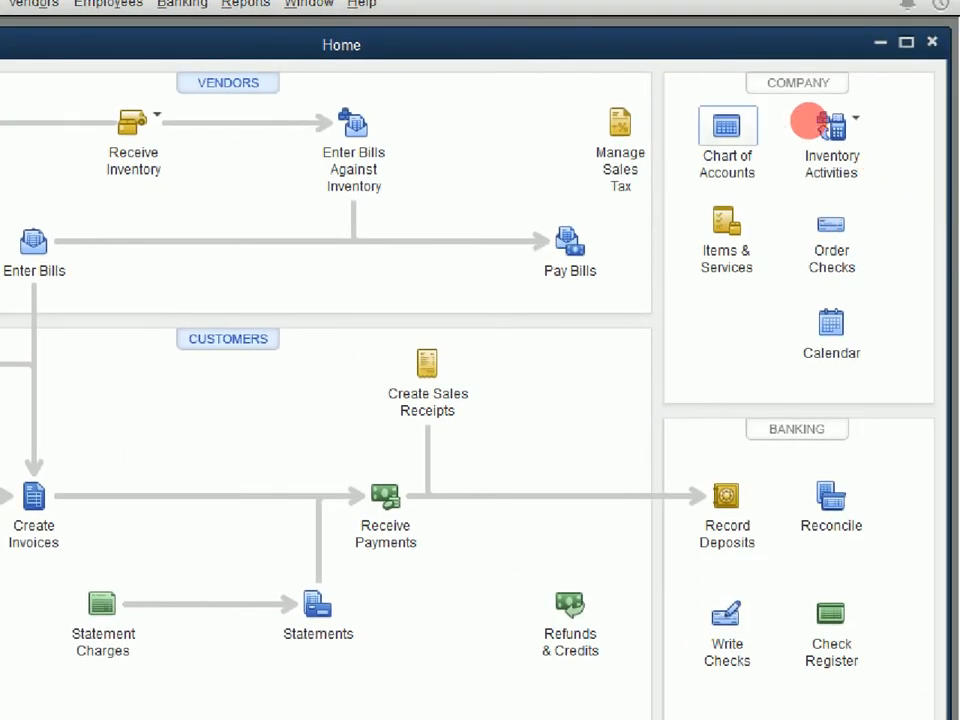
click(727, 130)
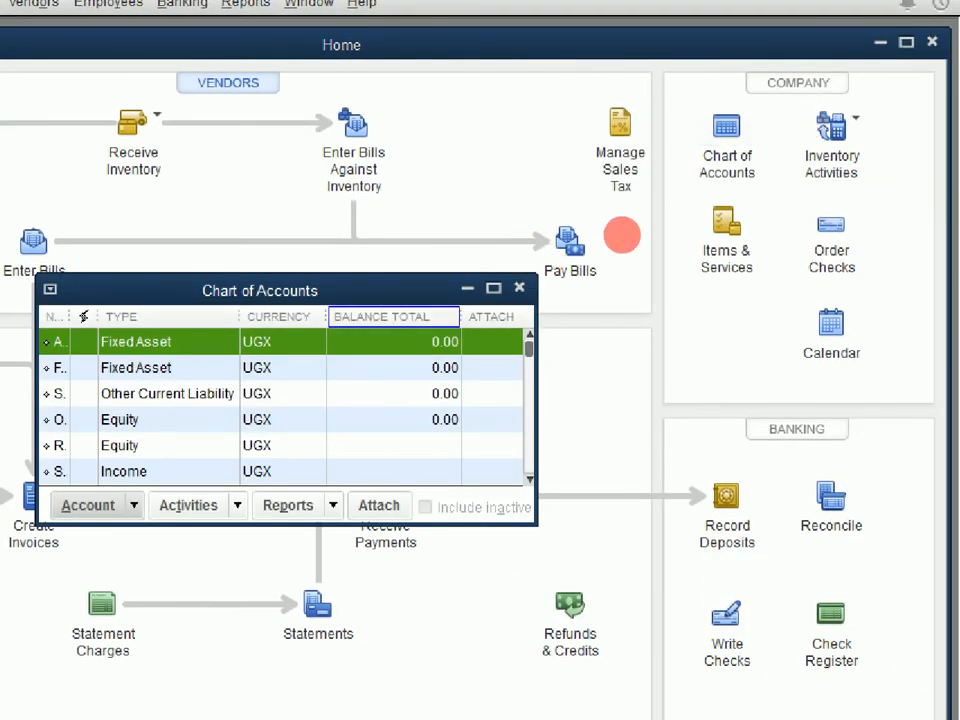
click(493, 288)
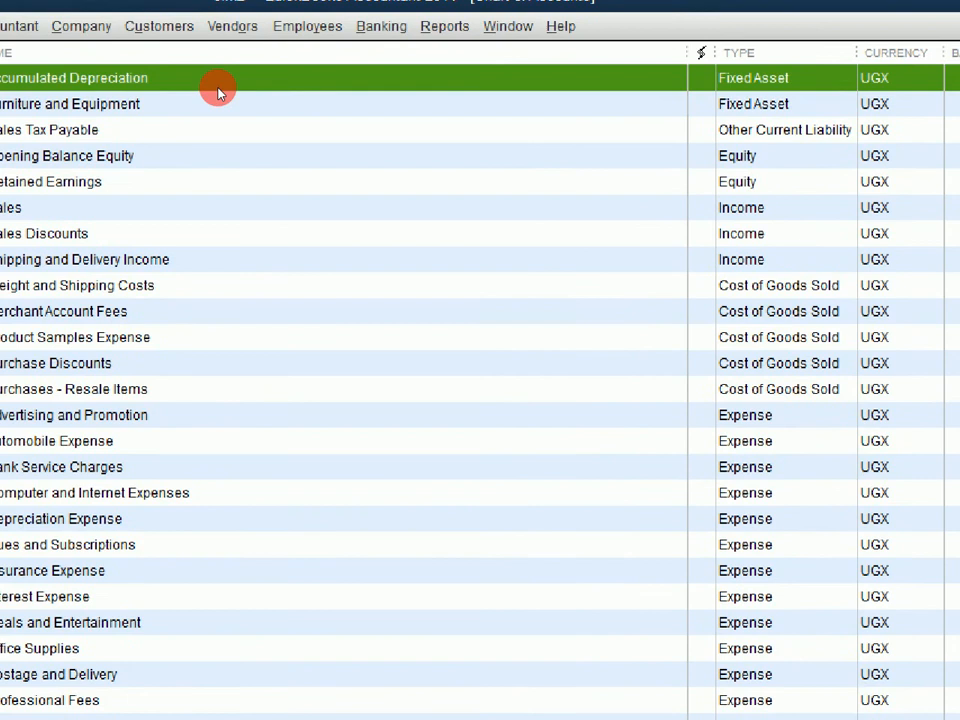
key(Escape)
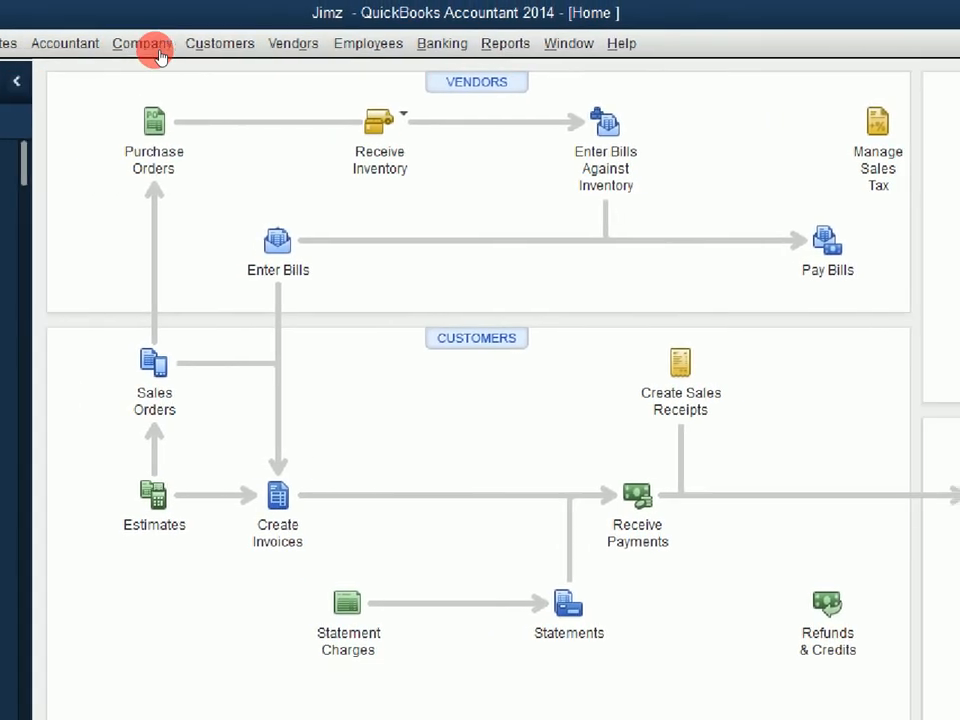
- Reopen the Preferences window and display the company preferences for Sales Tax
click(58, 28)
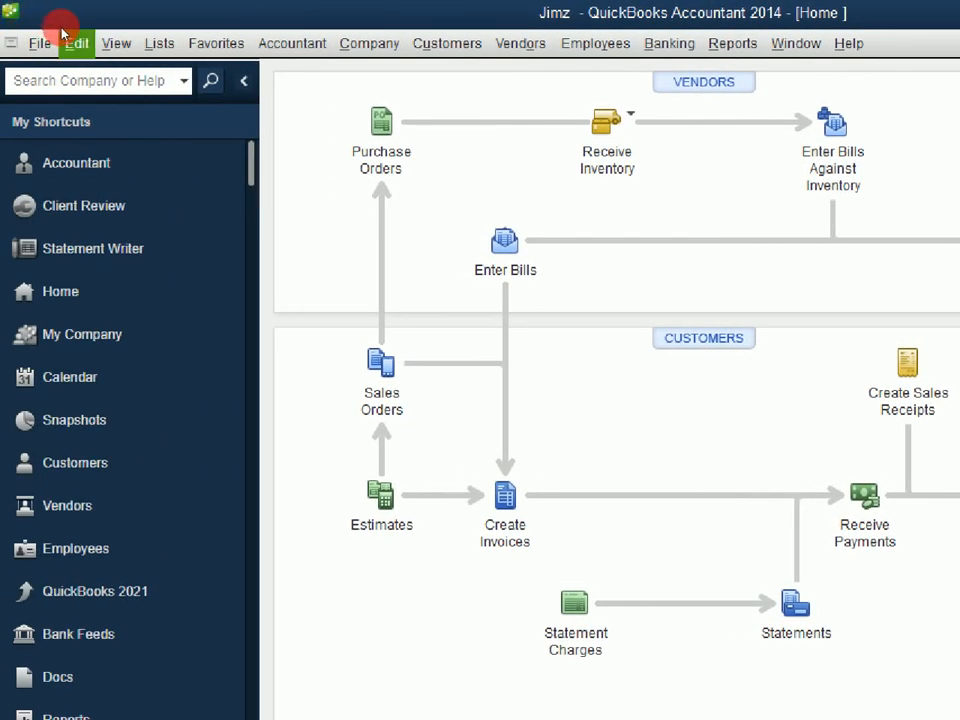
click(122, 362)
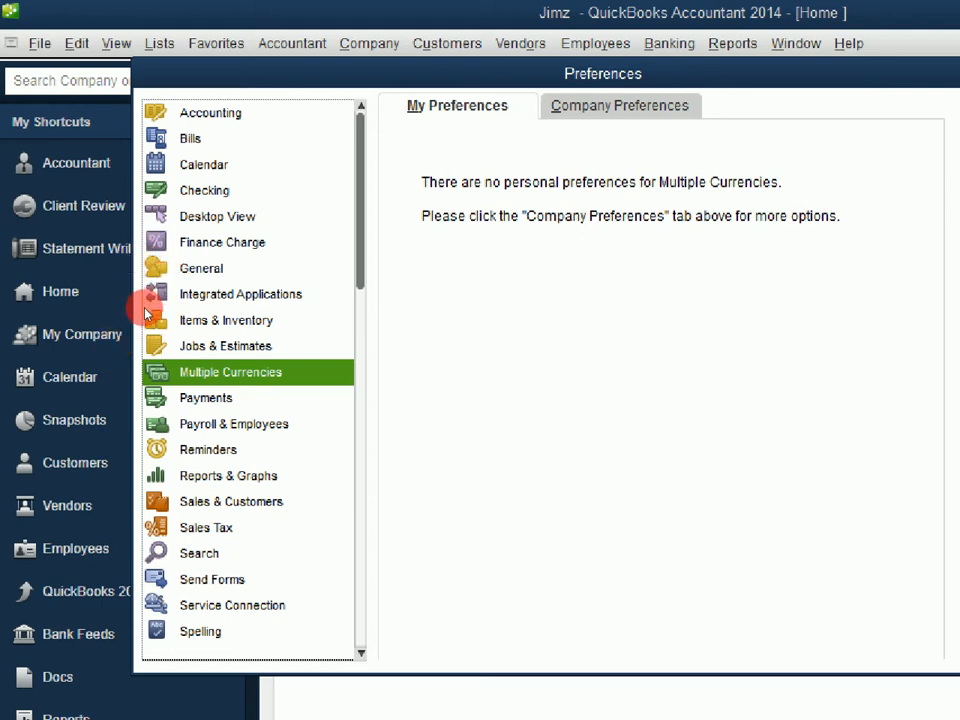
key(Down)
key(Down)
key(Down)
key(Down)
key(Down)
key(Down)
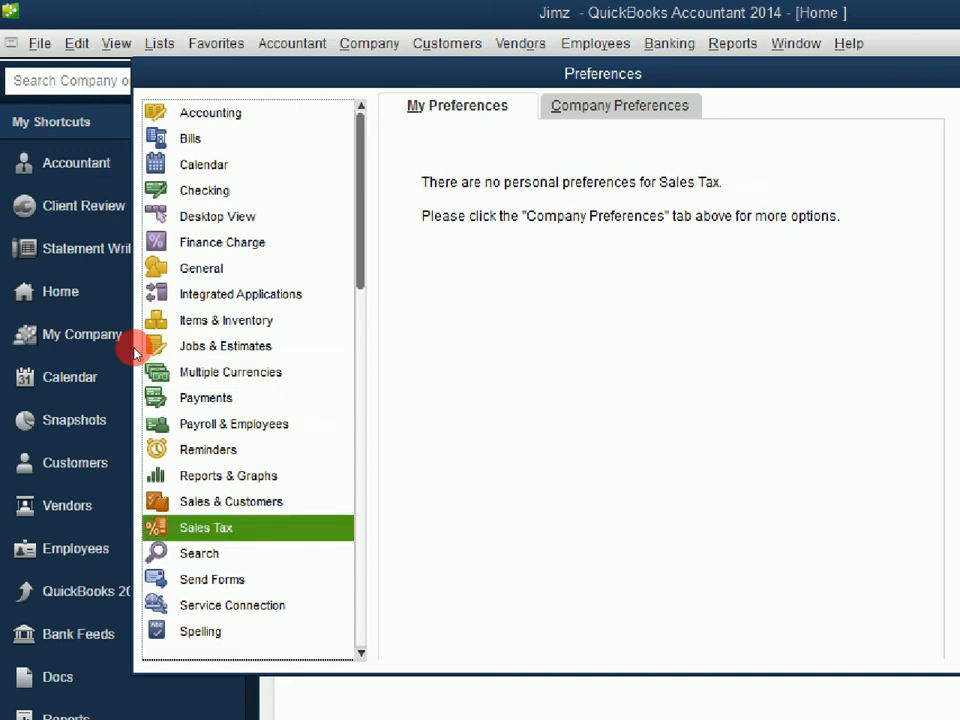
click(665, 110)
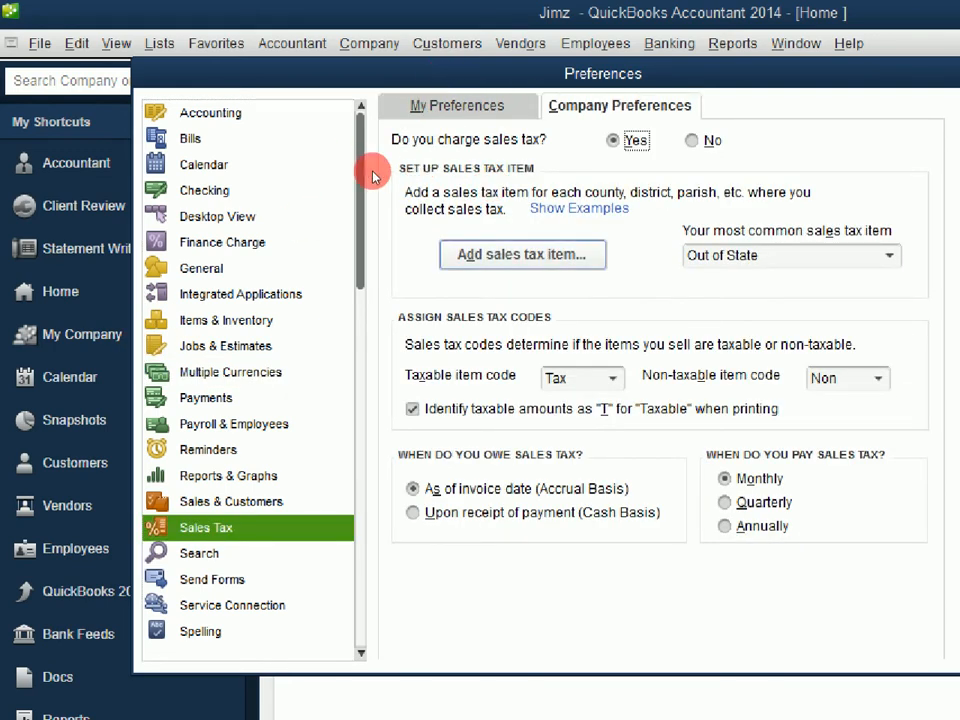
- Start a new sales tax item named VAT with the description Sales Tax and a tax rate of 18%
click(532, 253)
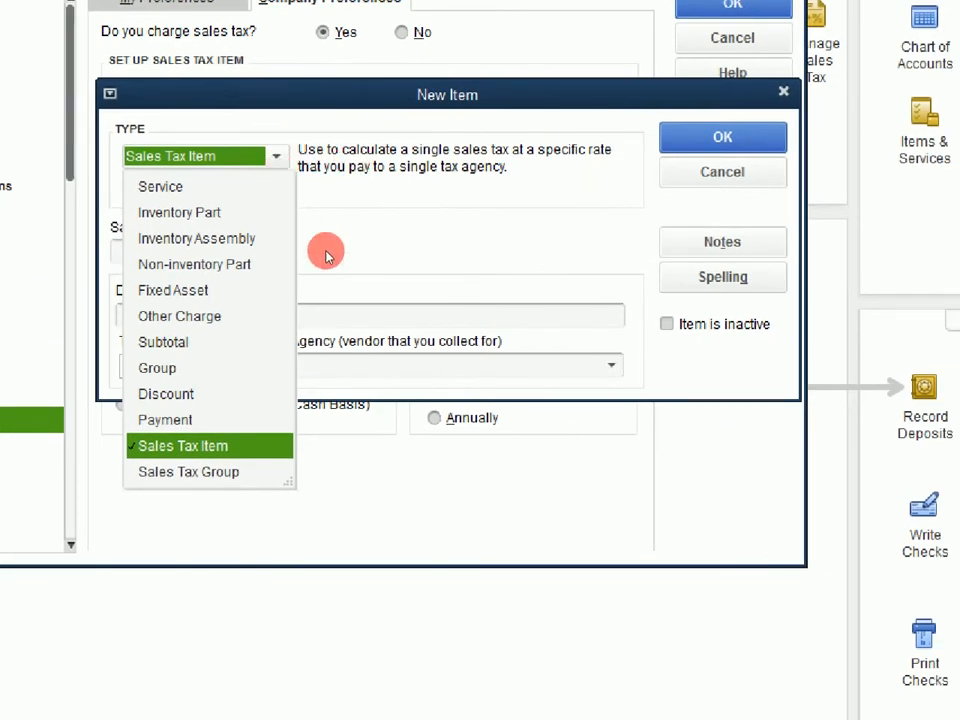
click(318, 374)
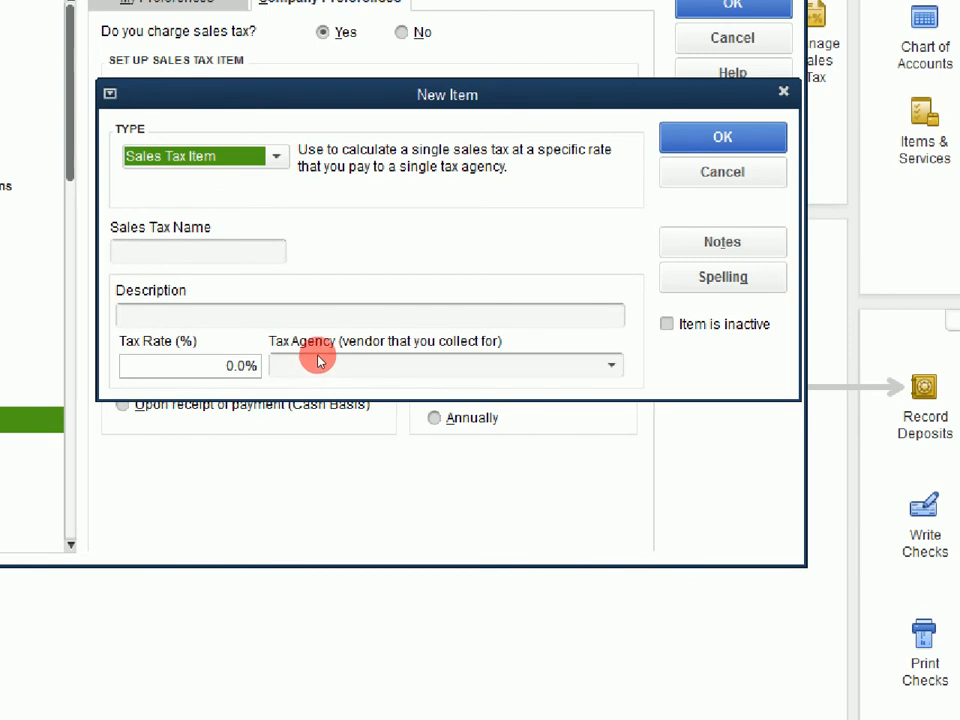
key(Tab)
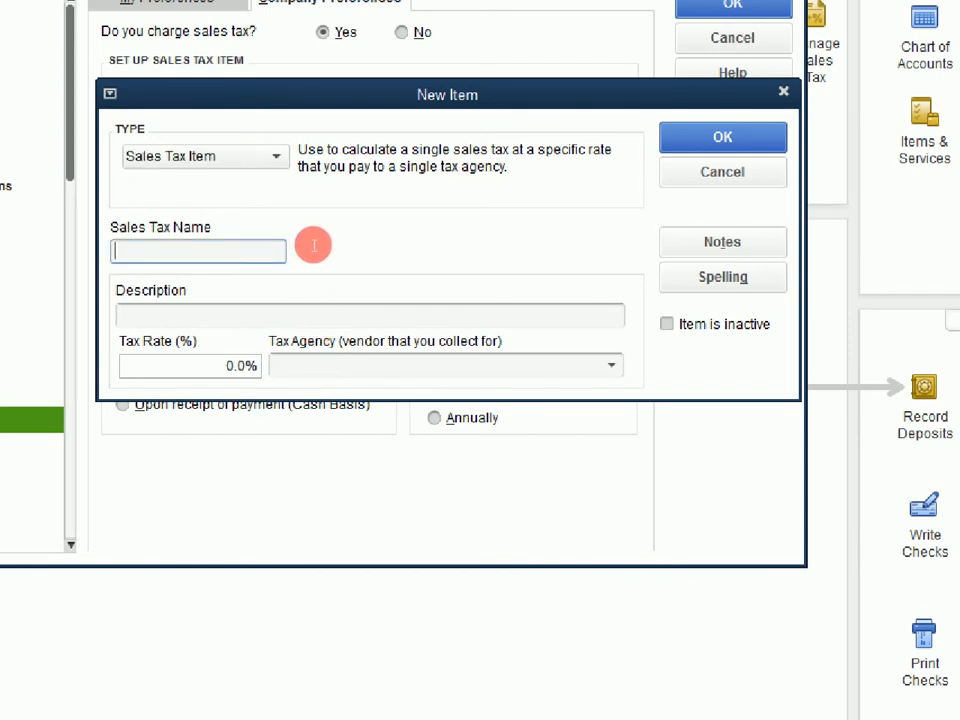
text(VAT)
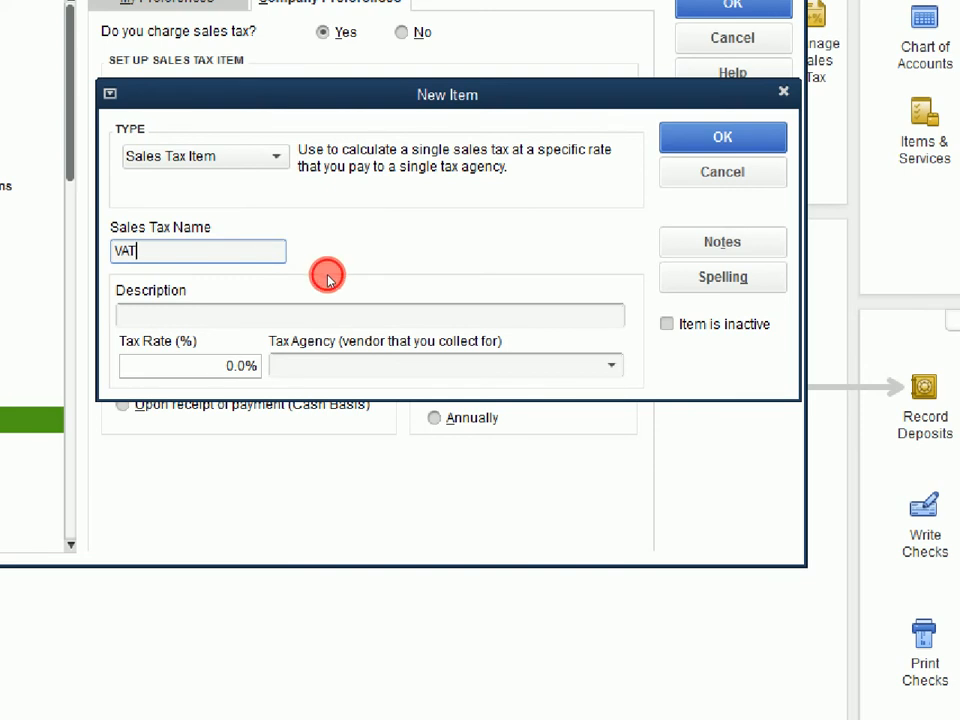
key(Tab)
text(Sales Tax)
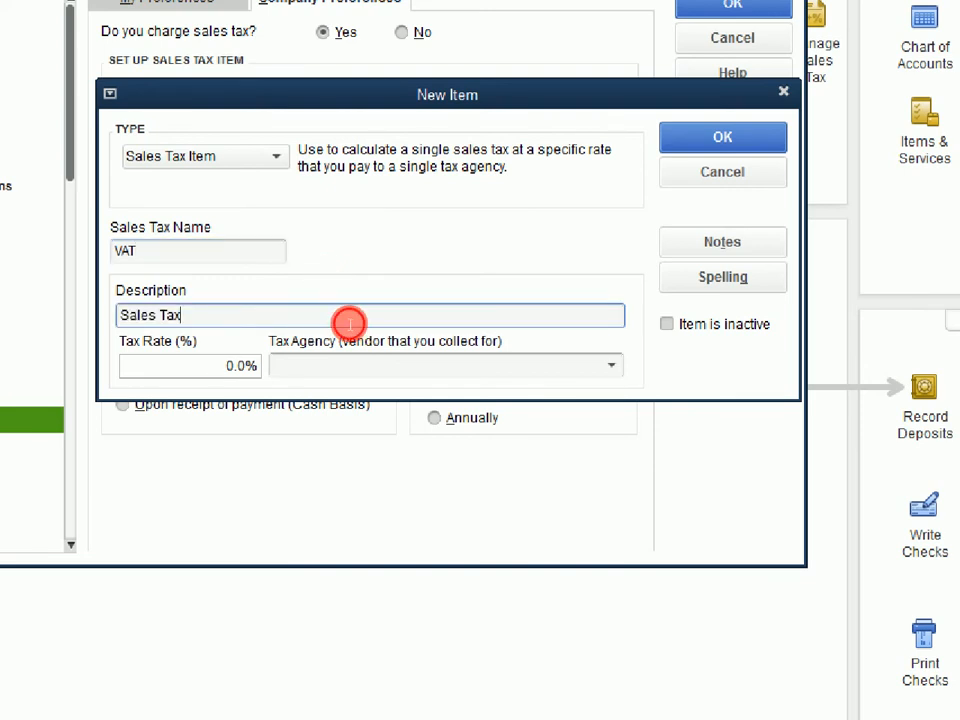
key(Tab)
text(1)
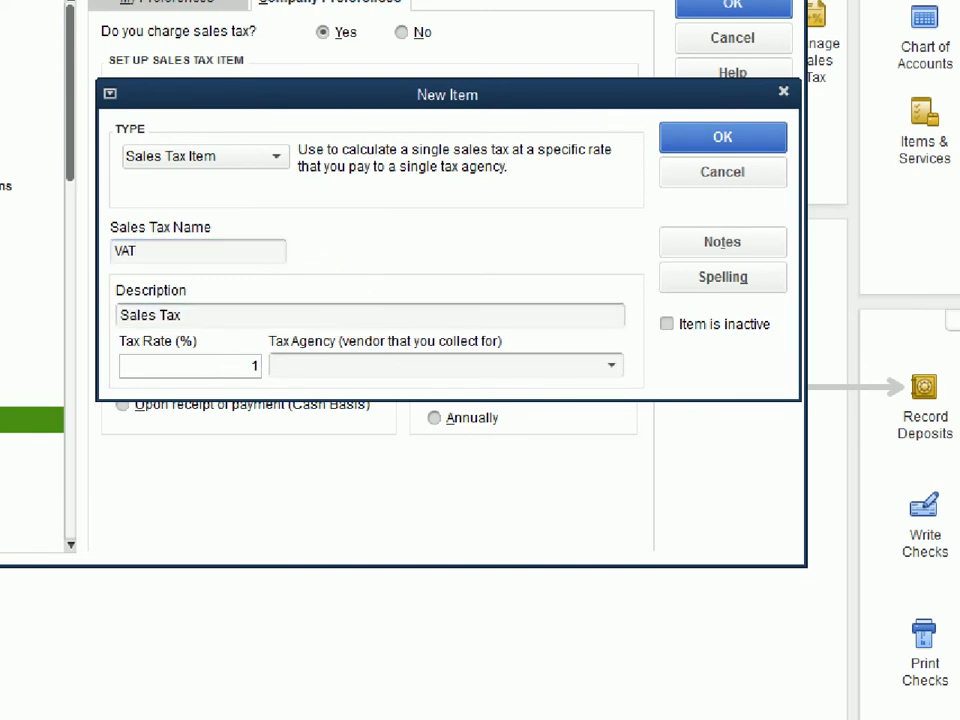
text(8)
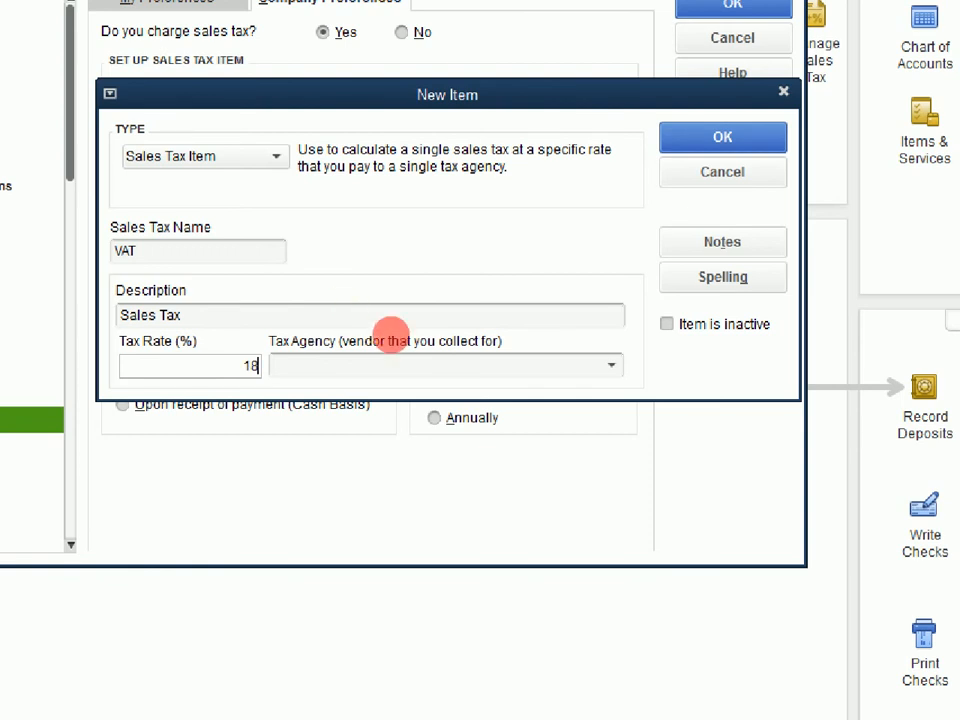
key(Tab)
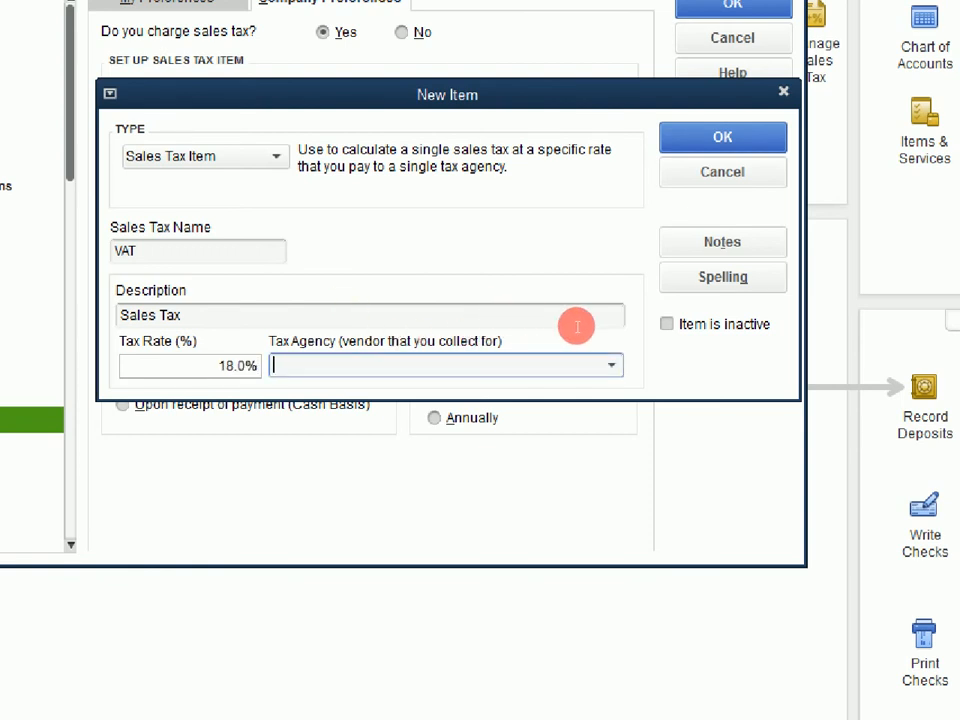
- Start a new vendor named RSA as the tax agency for the VAT item
click(611, 365)
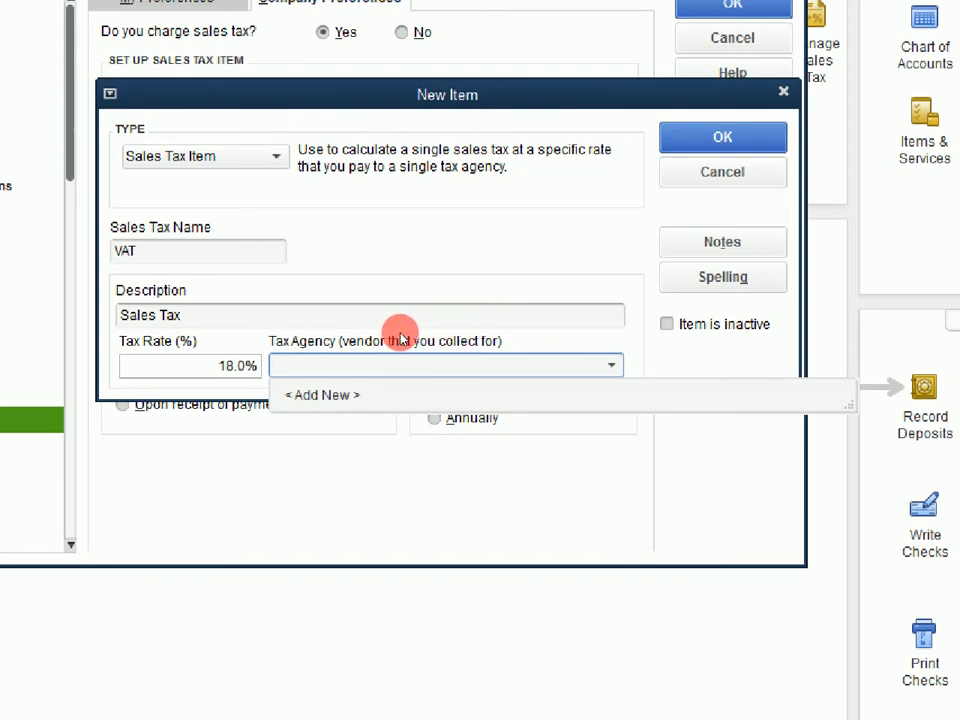
click(400, 394)
click(542, 204)
text(RSA)
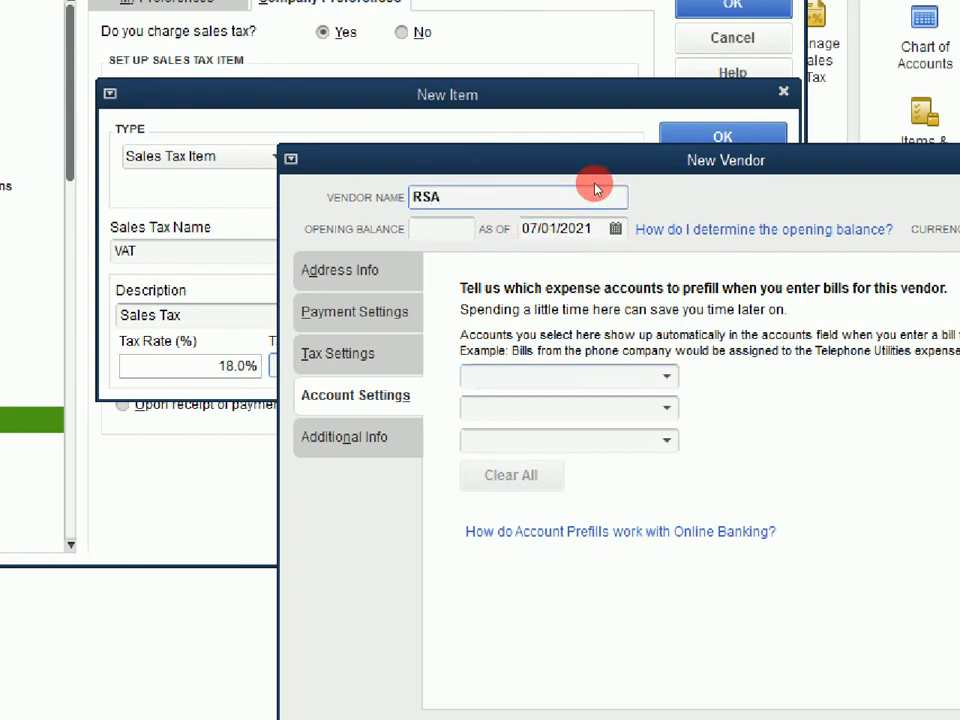
drag(638, 162, 520, 185)
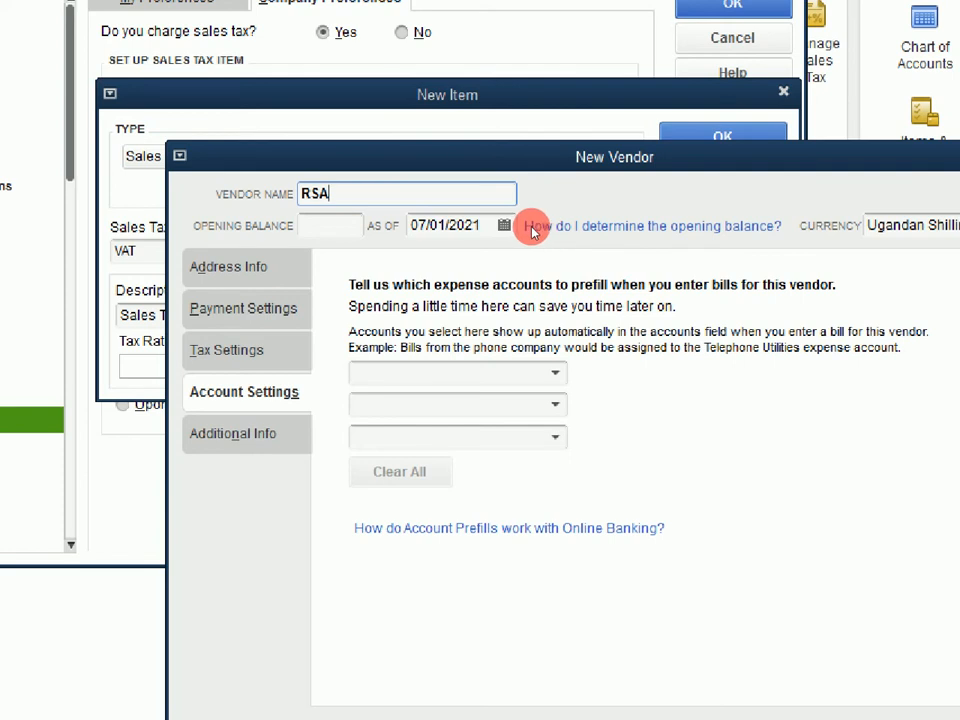
- Set the new vendor's opening balance date to 01/01/2021 and save the vendor
click(528, 227)
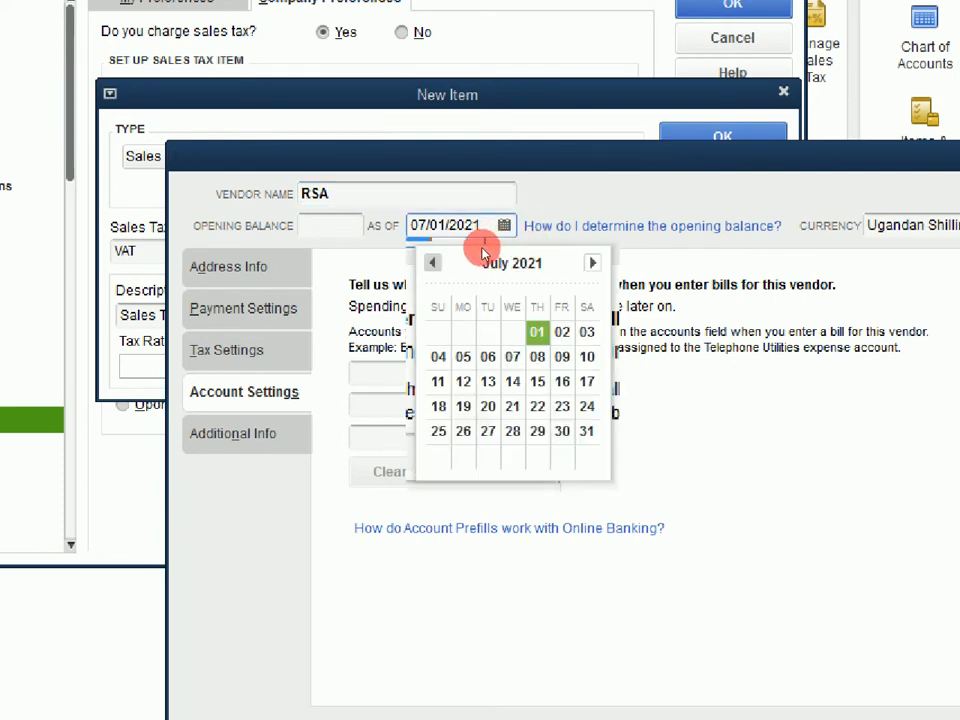
click(432, 263)
click(432, 263)
click(432, 263)
click(432, 263)
click(432, 263)
click(432, 263)
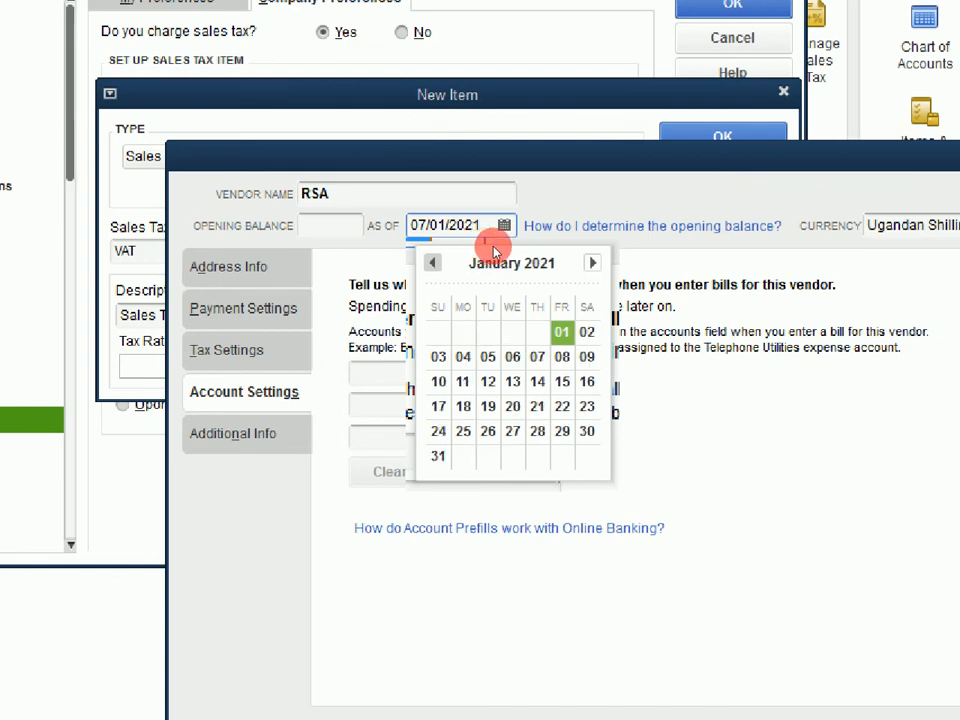
click(561, 331)
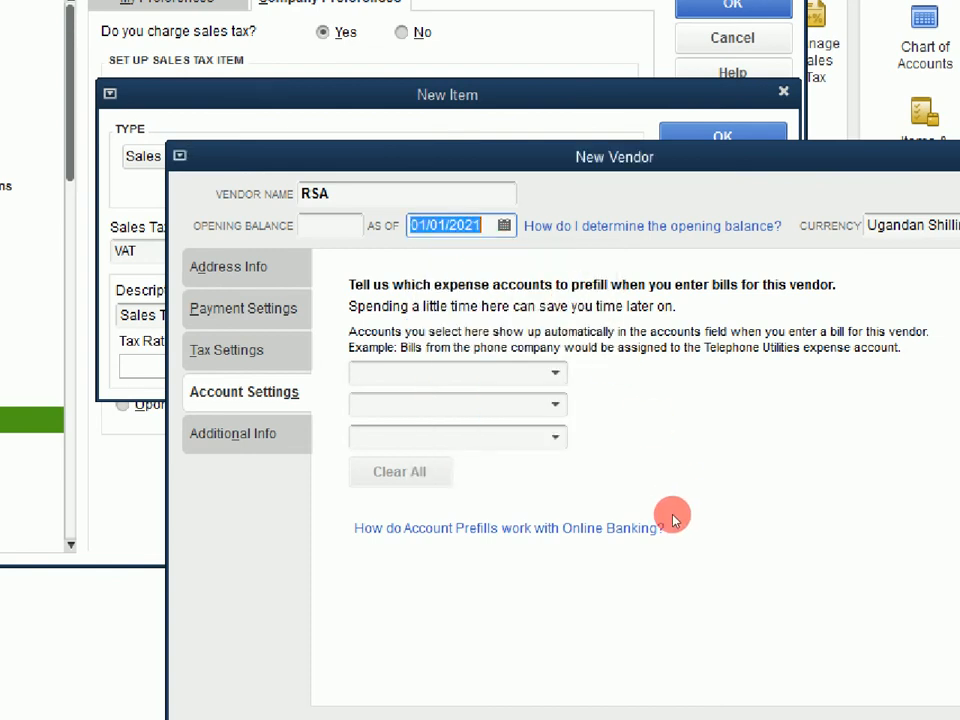
key(Return)
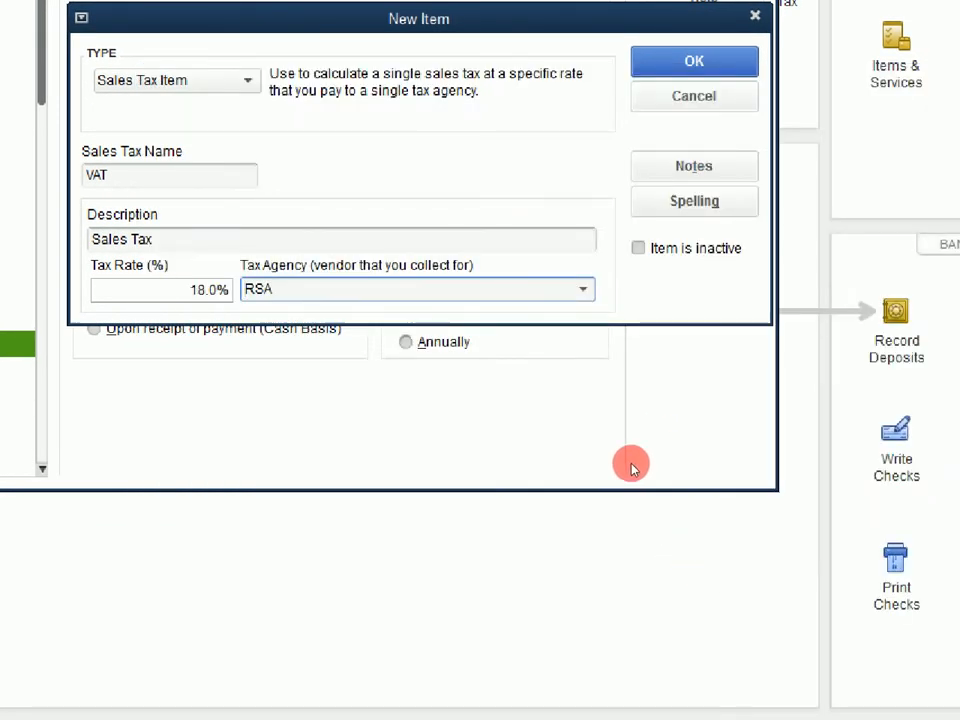
- Save the VAT sales tax item and close the Preferences window
key(Return)
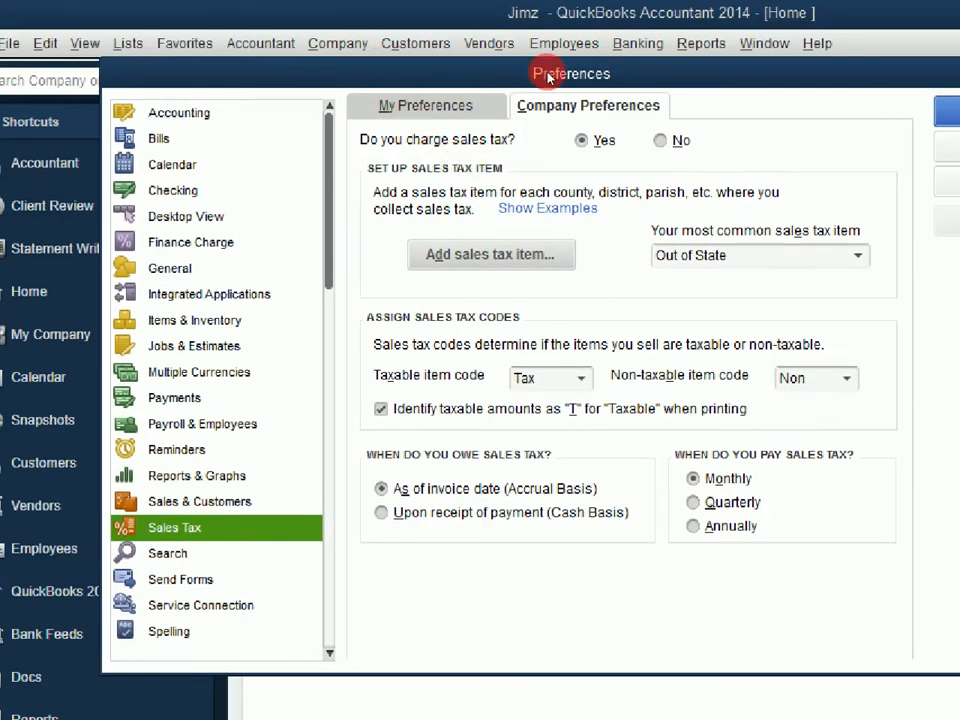
drag(551, 52, 483, 49)
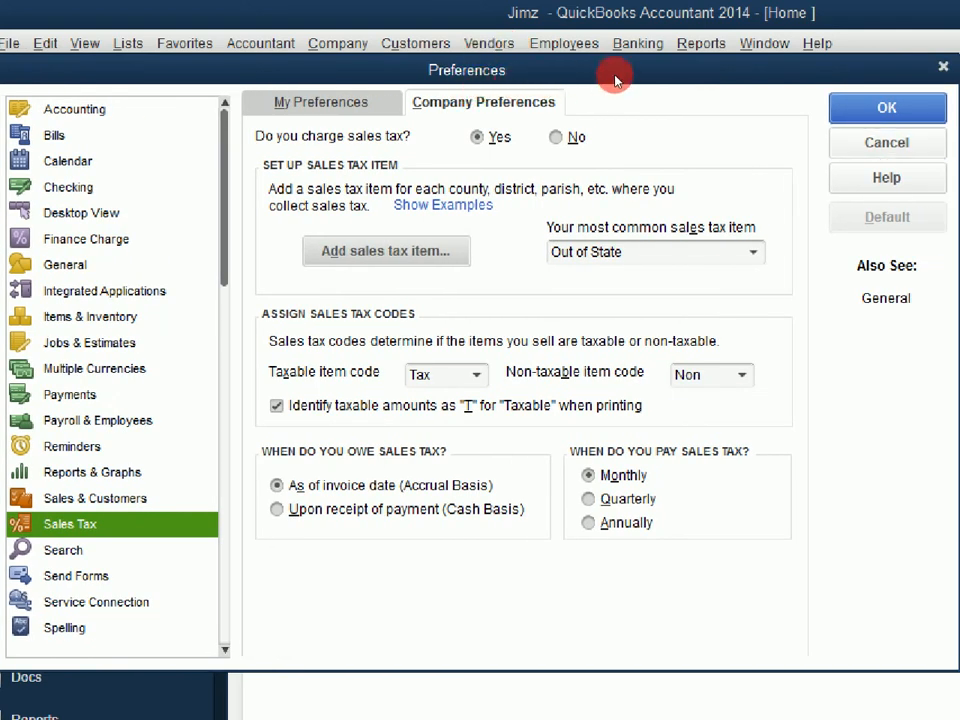
key(Escape)
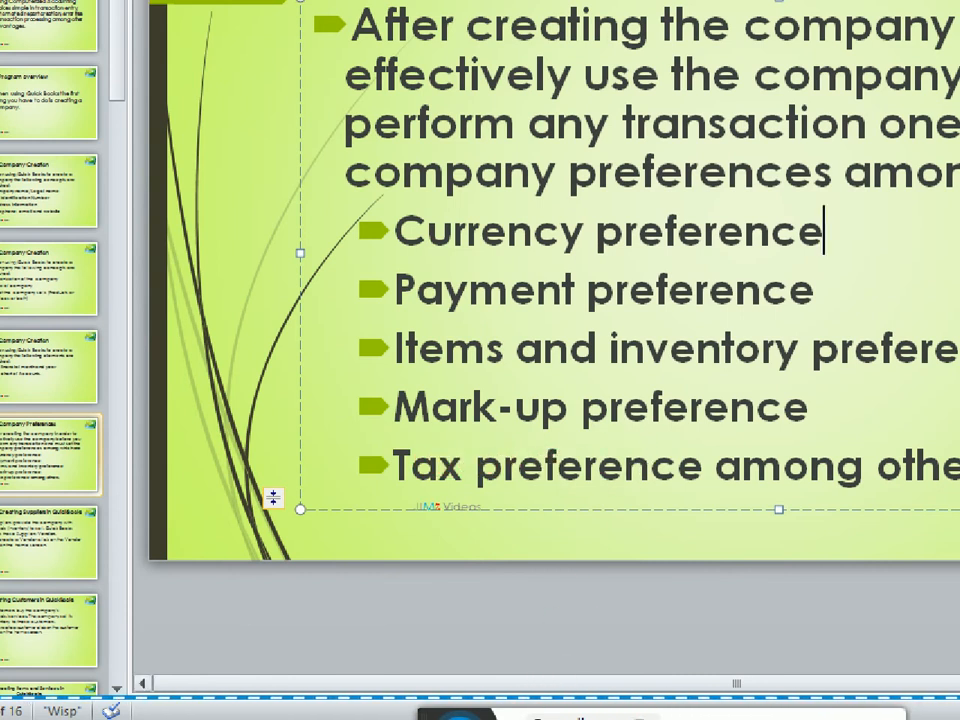
- Switch back to QuickBooks and display the company preferences for Payments
click(640, 719)
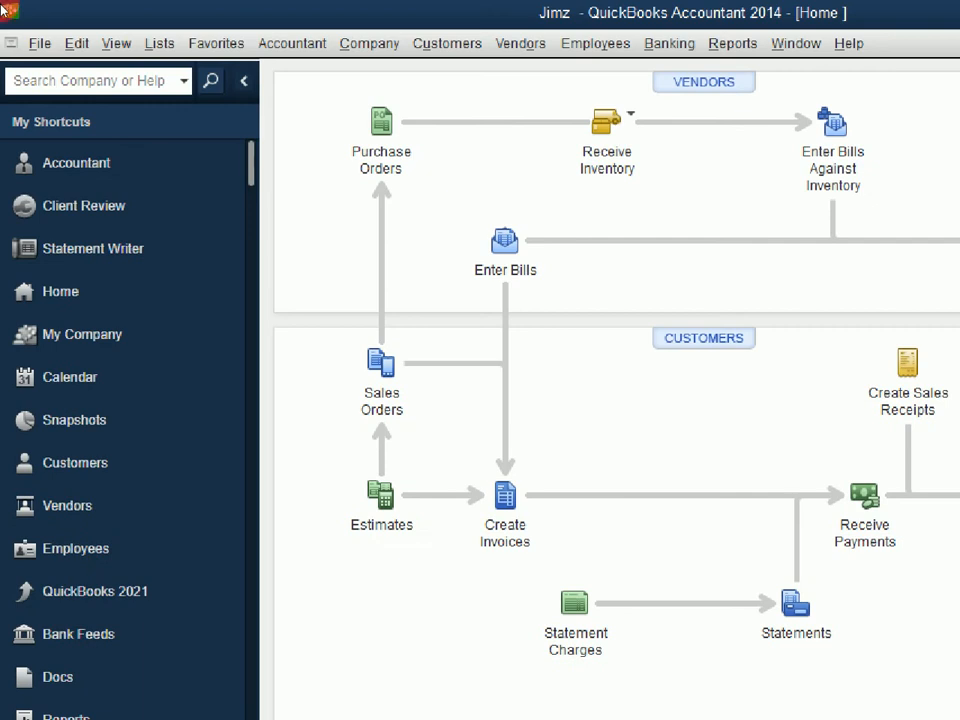
click(52, 38)
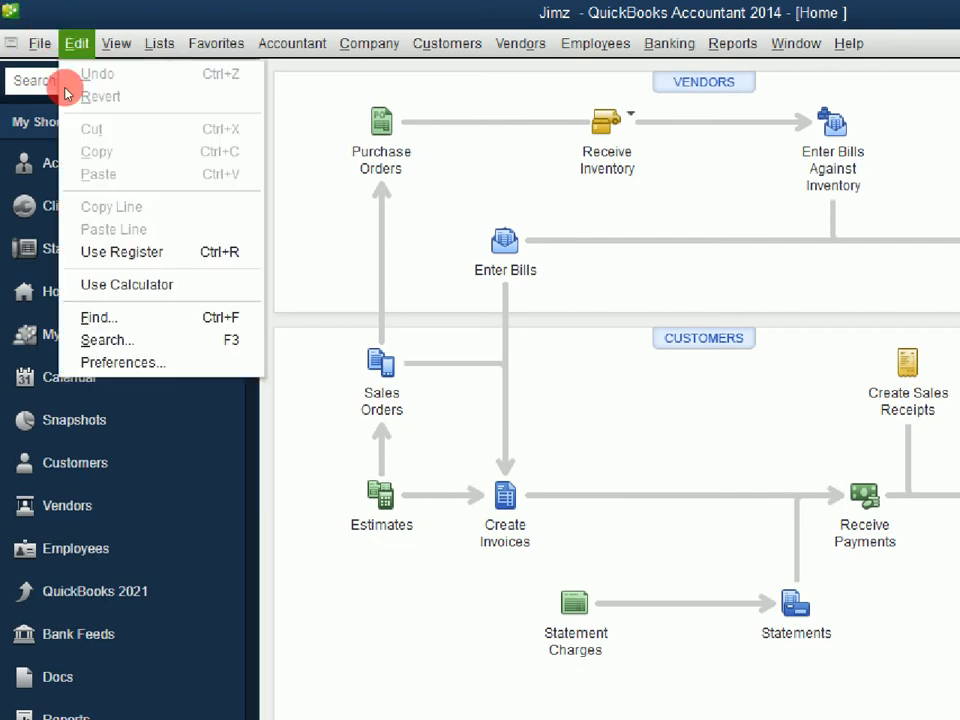
click(150, 362)
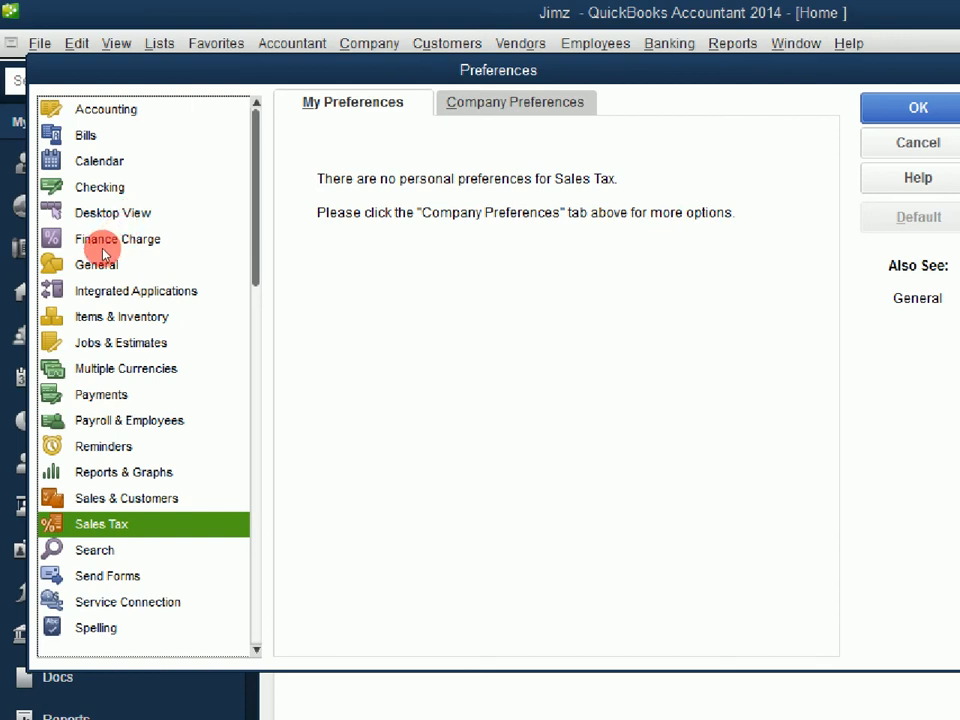
click(124, 394)
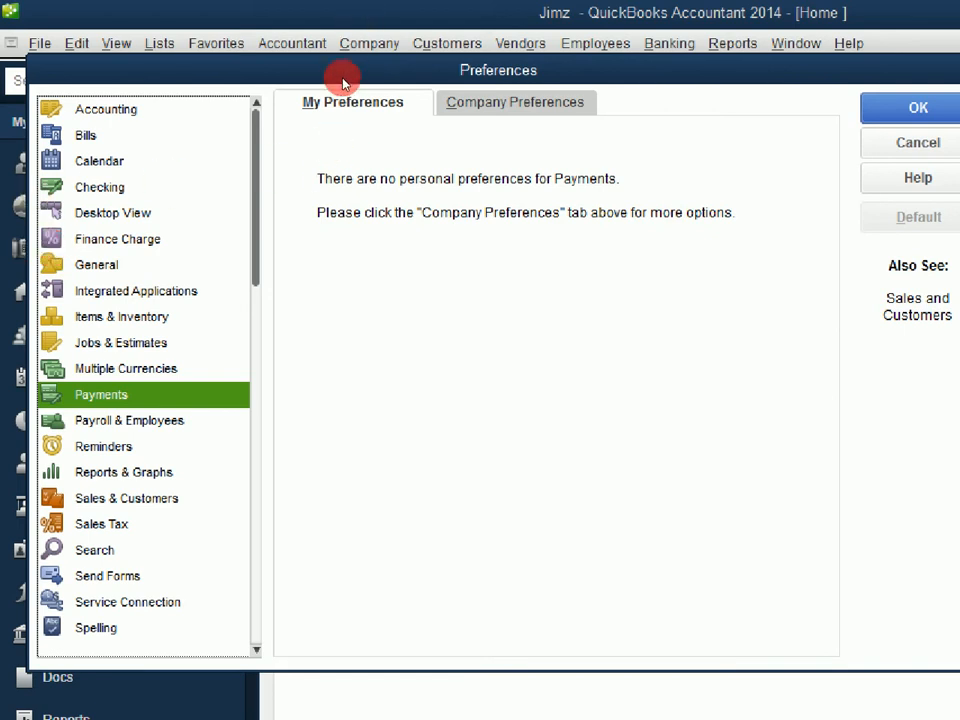
key(alt+c)
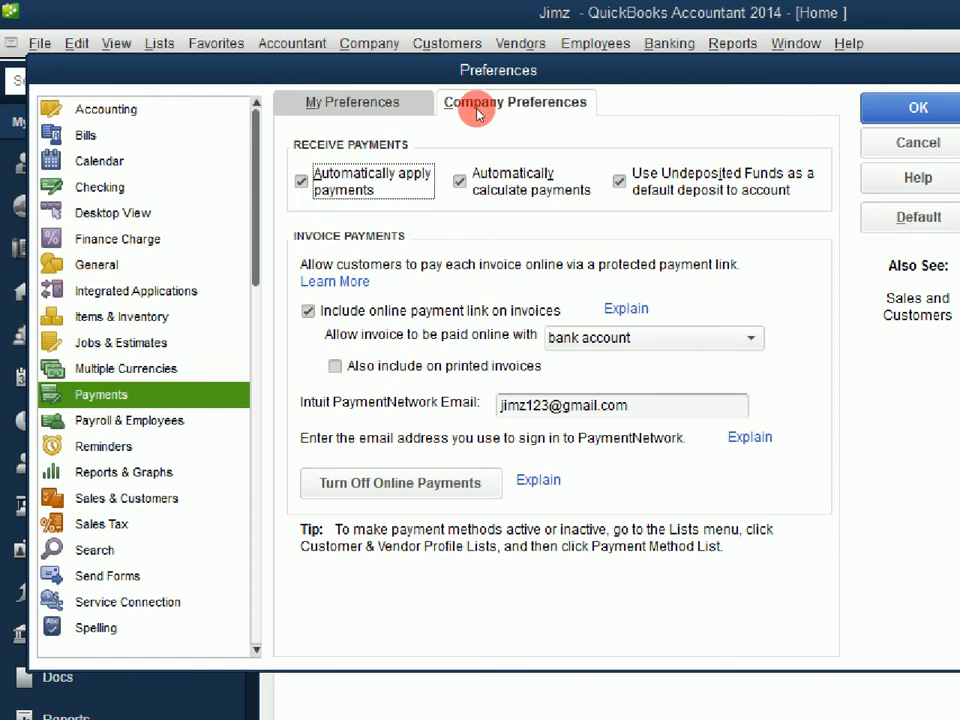
- Turn off using Undeposited Funds as the default deposit-to account and save the payment preferences, letting QuickBooks close its open windows
key(Tab)
key(Tab)
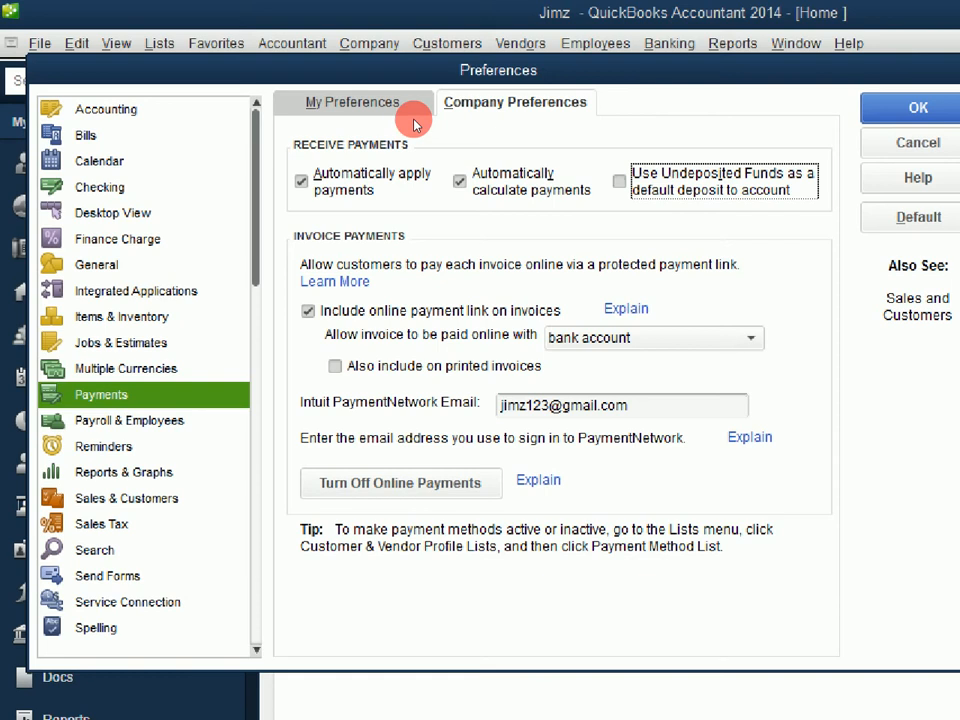
click(918, 108)
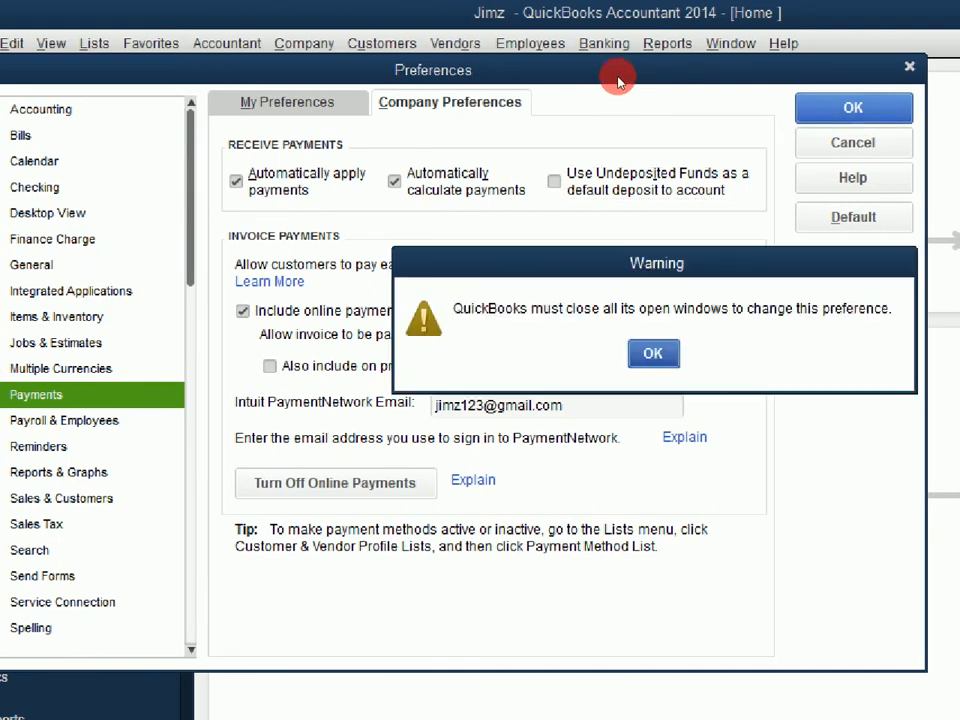
key(Return)
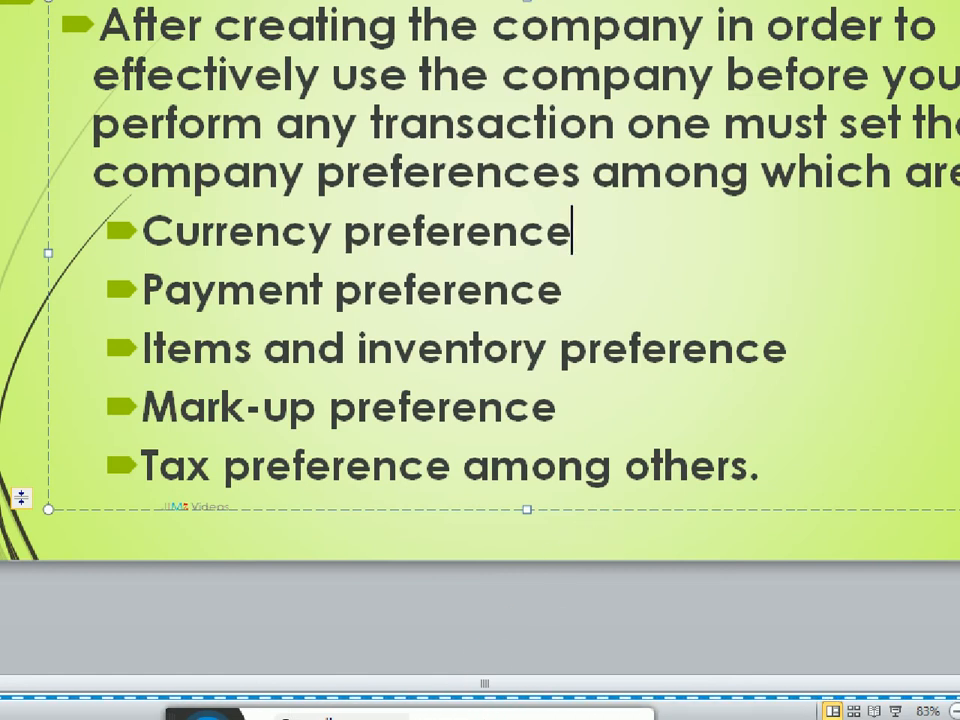
- Return to QuickBooks, reopen Preferences and display the company preferences for Time & Expenses
click(436, 712)
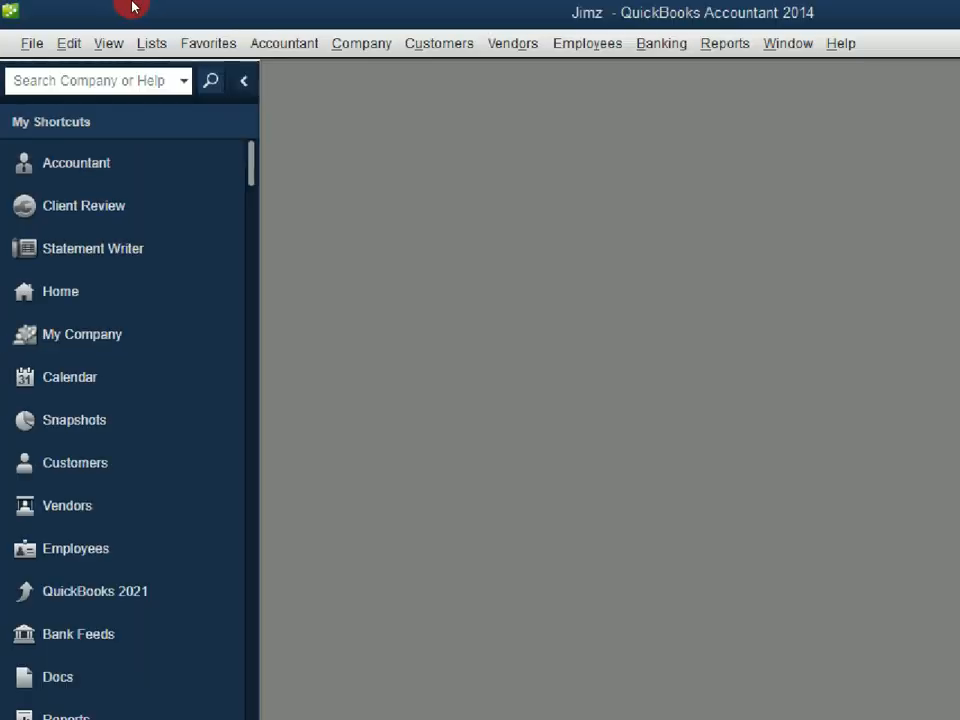
click(62, 43)
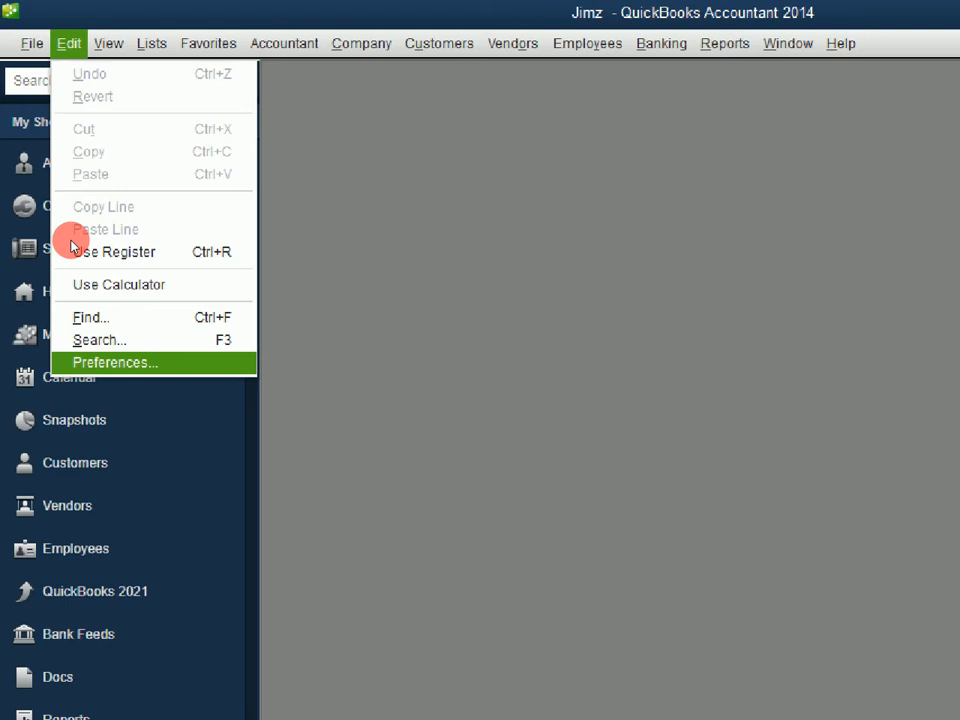
key(Return)
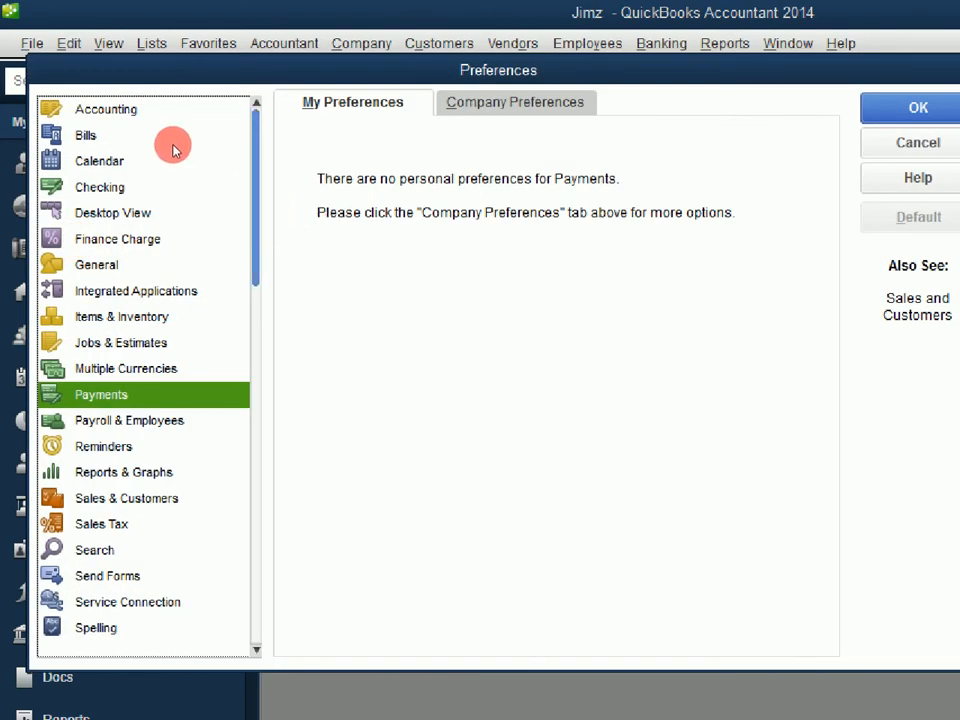
scroll(162, 300, down, 2)
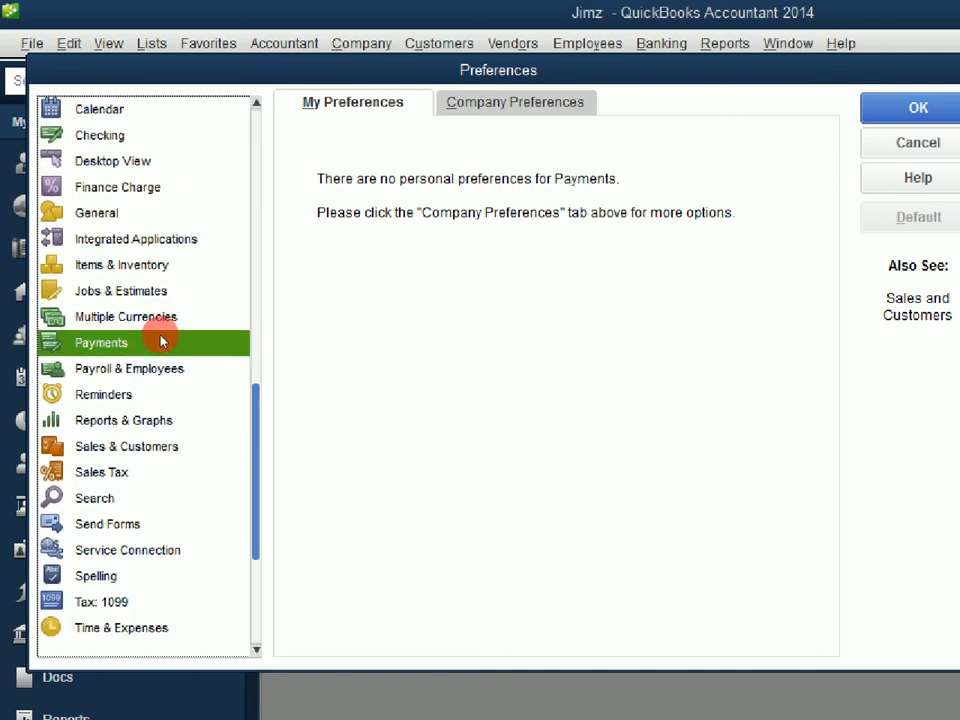
key(End)
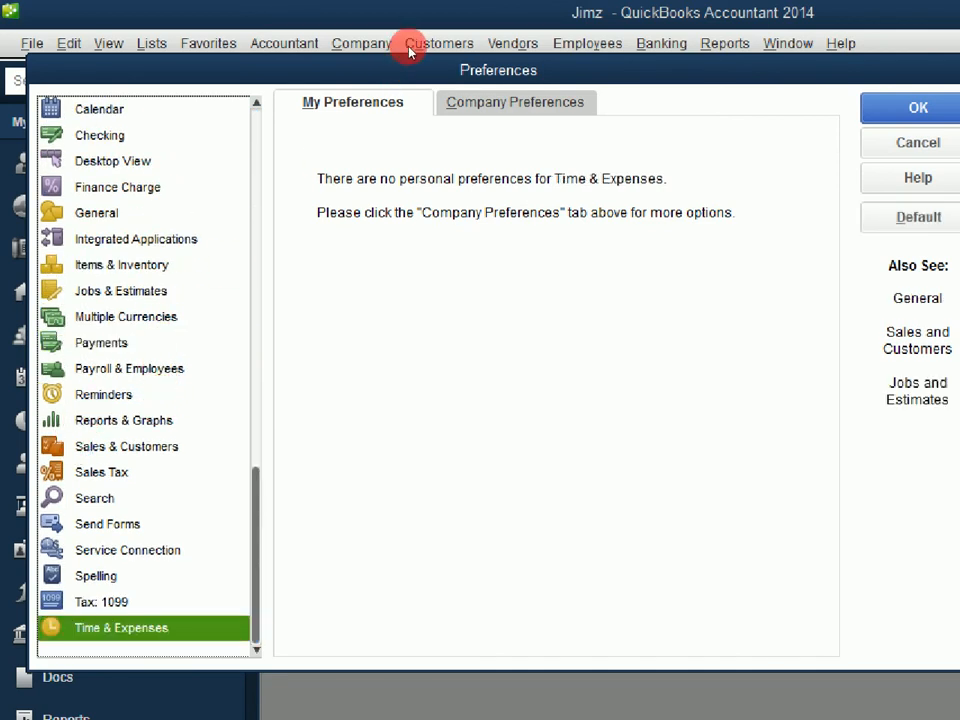
click(513, 103)
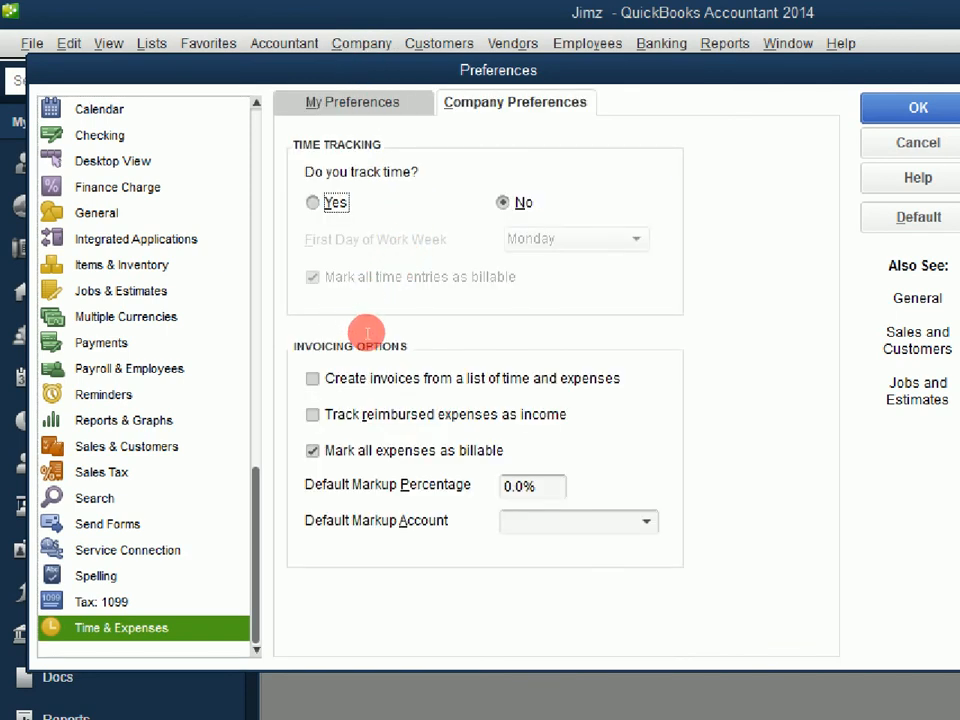
- Set the default markup percentage to 35% and the default markup account to Sales, and save the preferences
drag(541, 487, 488, 486)
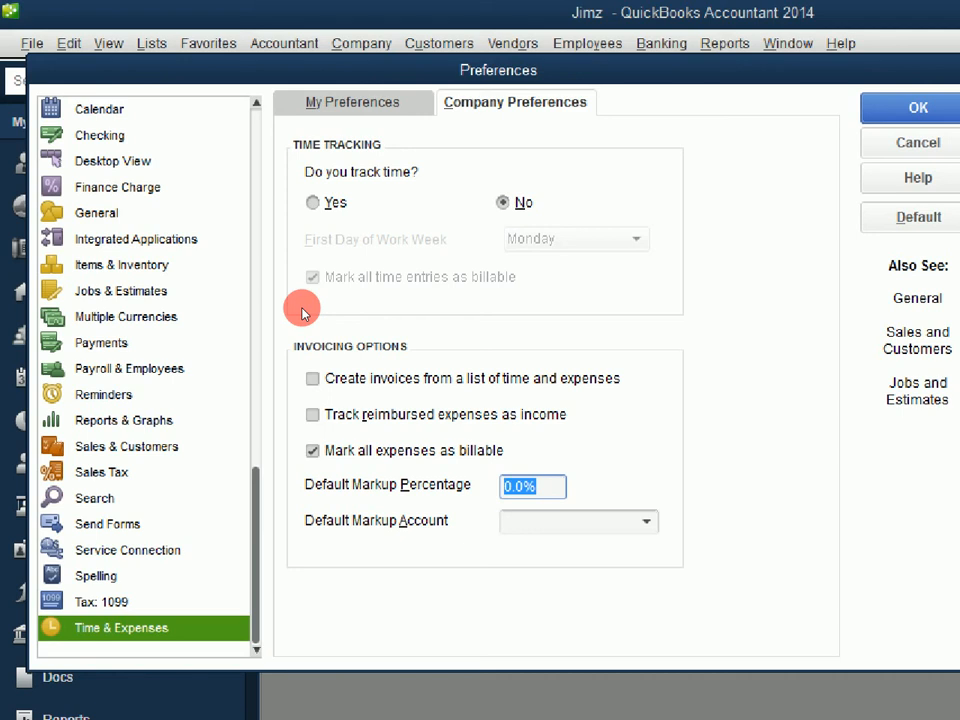
text(35)
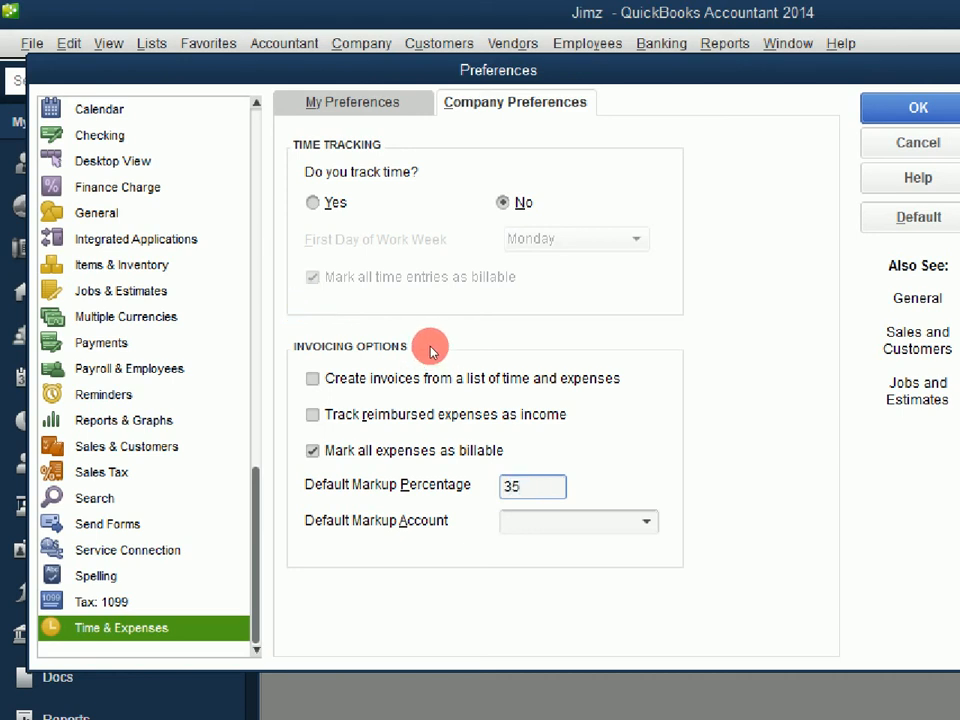
key(Tab)
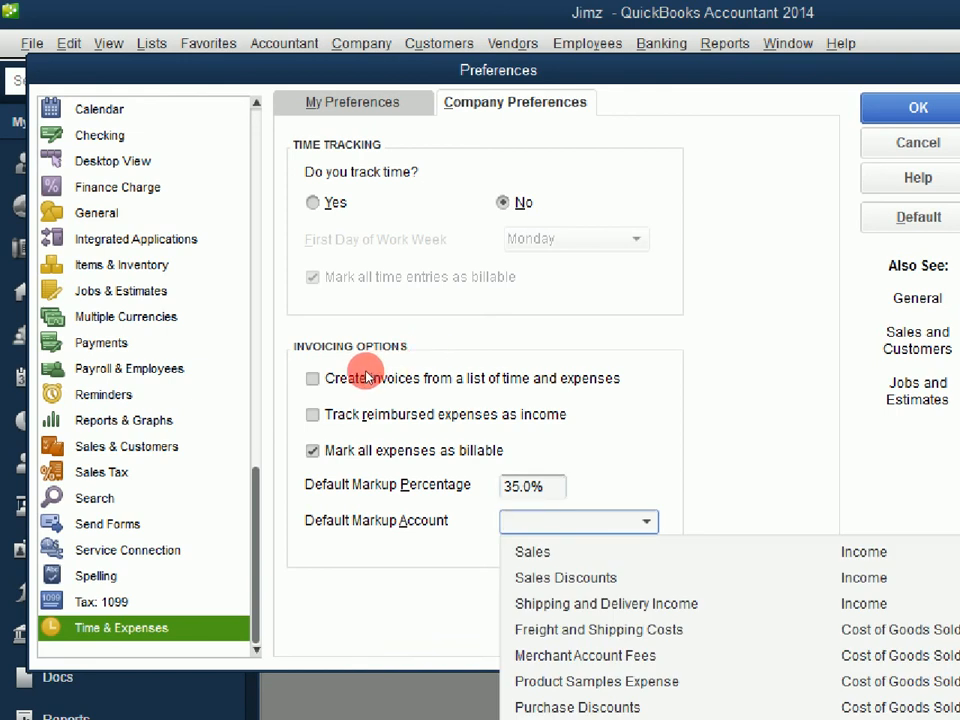
key(Down)
key(Return)
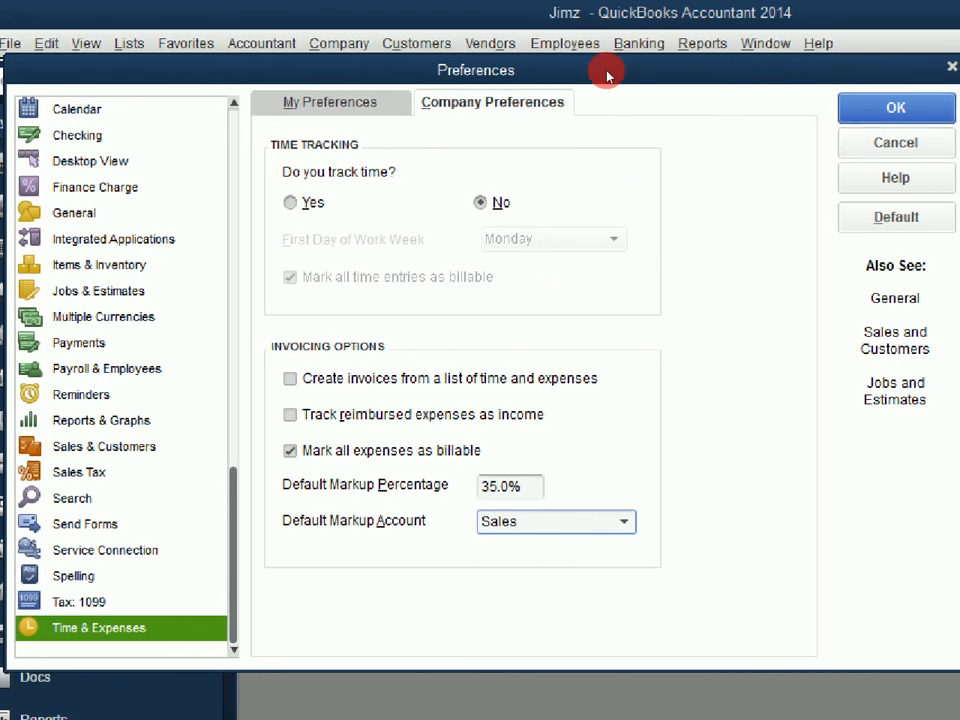
key(Return)
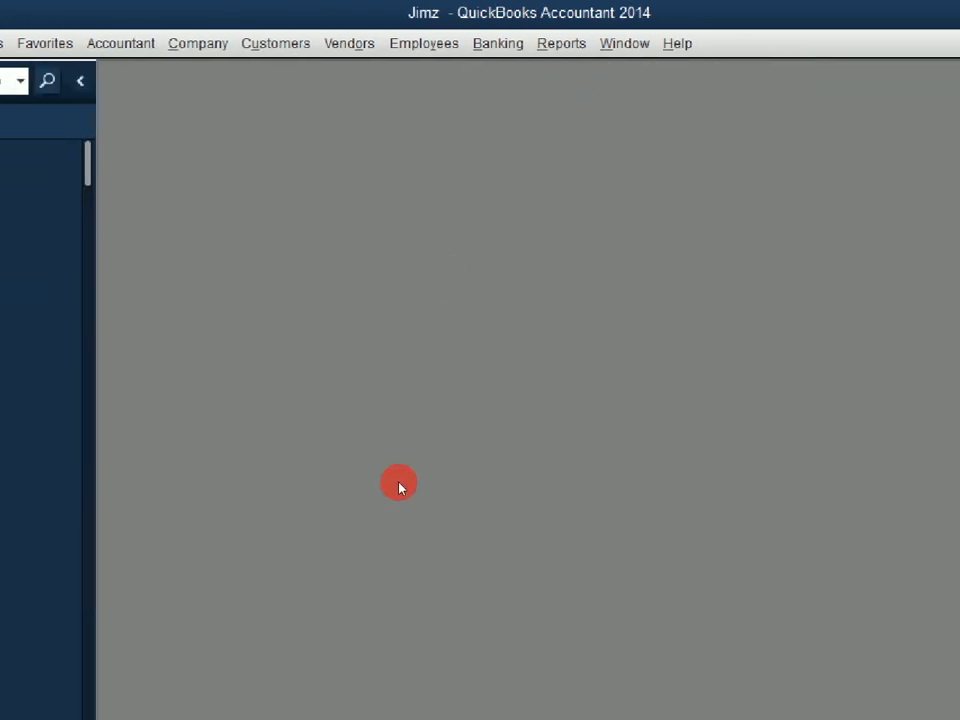
- Switch back to QuickBooks, reopen Preferences and display the company preferences for Items & Inventory
click(460, 717)
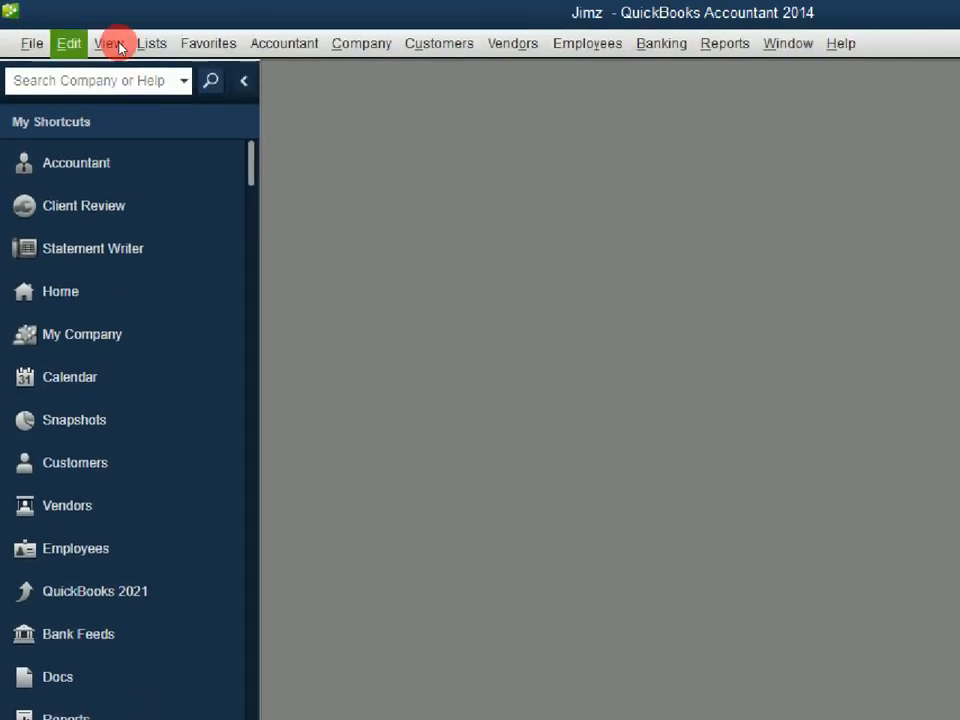
click(68, 43)
key(Down)
key(Return)
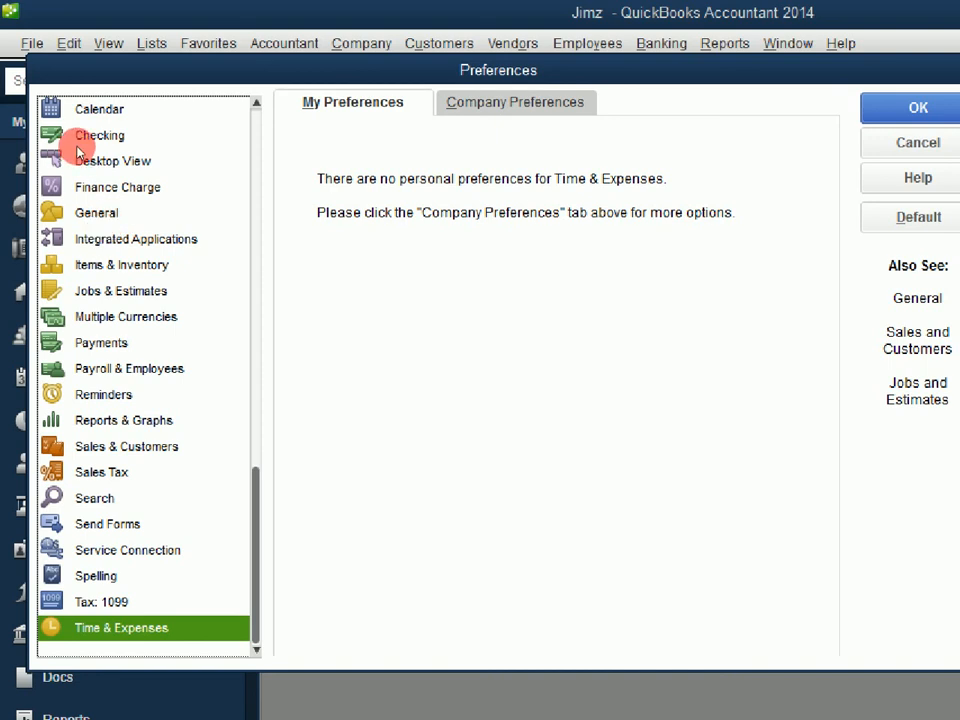
click(122, 263)
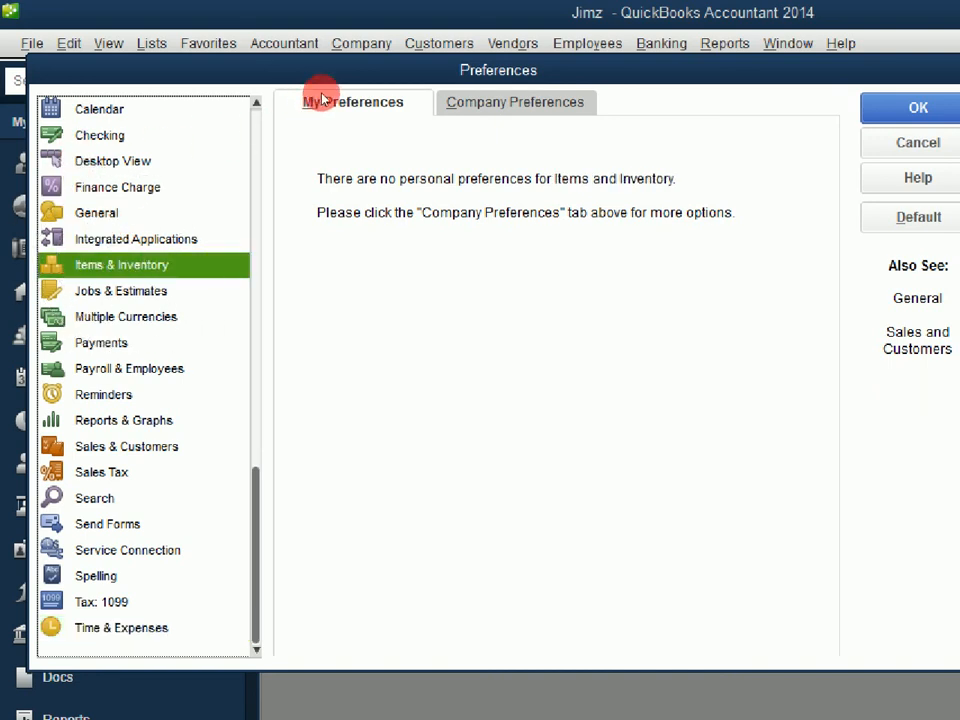
click(500, 102)
- Deactivate inventory and purchase orders and save the Items & Inventory preferences
drag(597, 72, 565, 101)
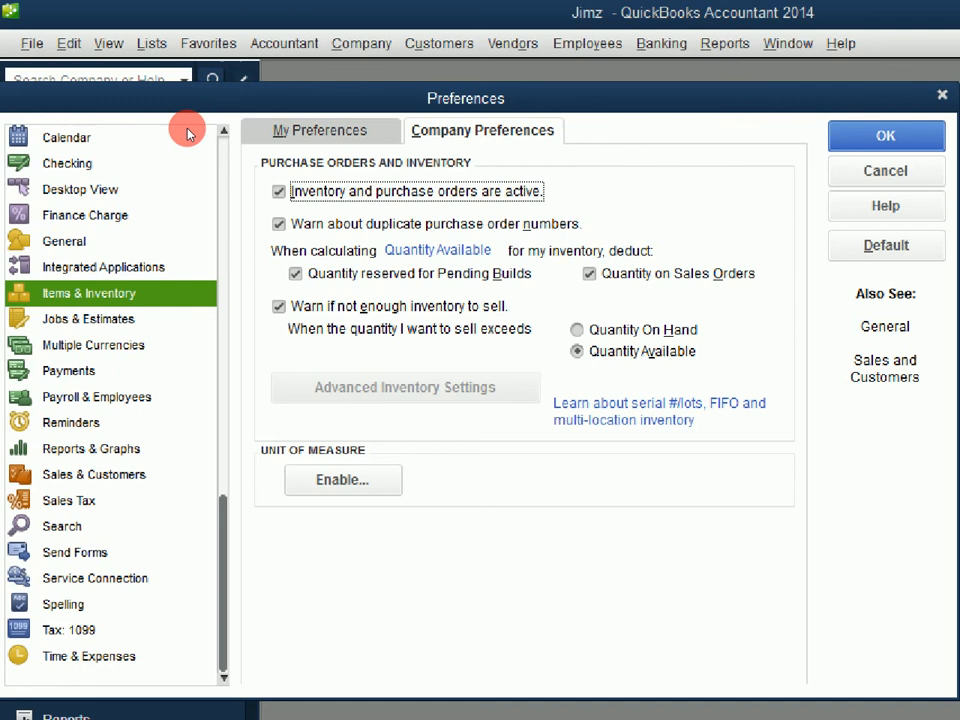
key(space)
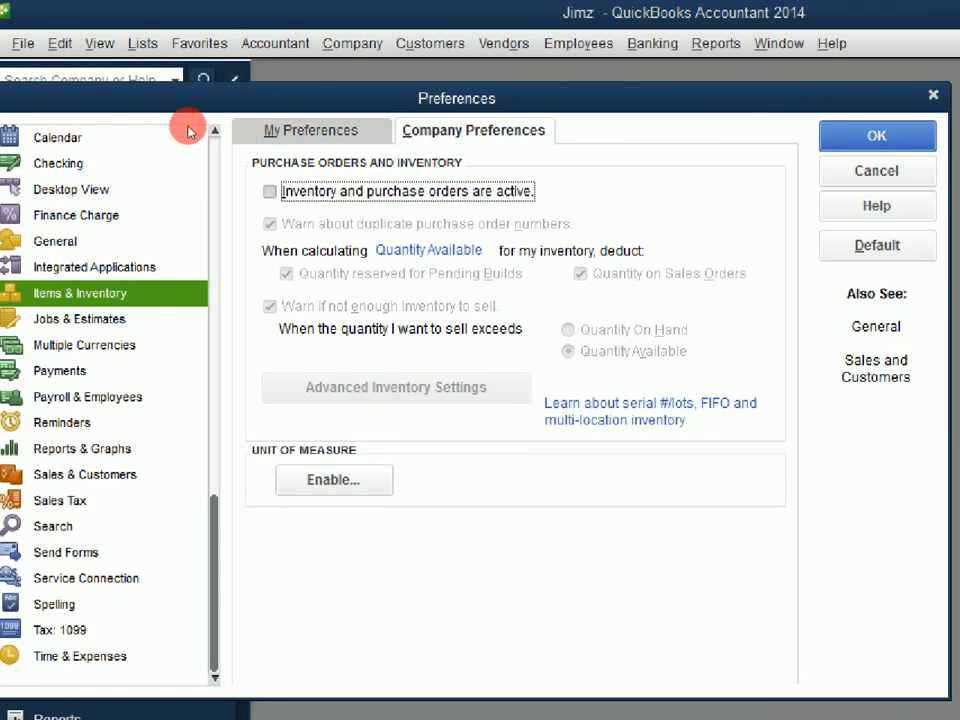
key(Return)
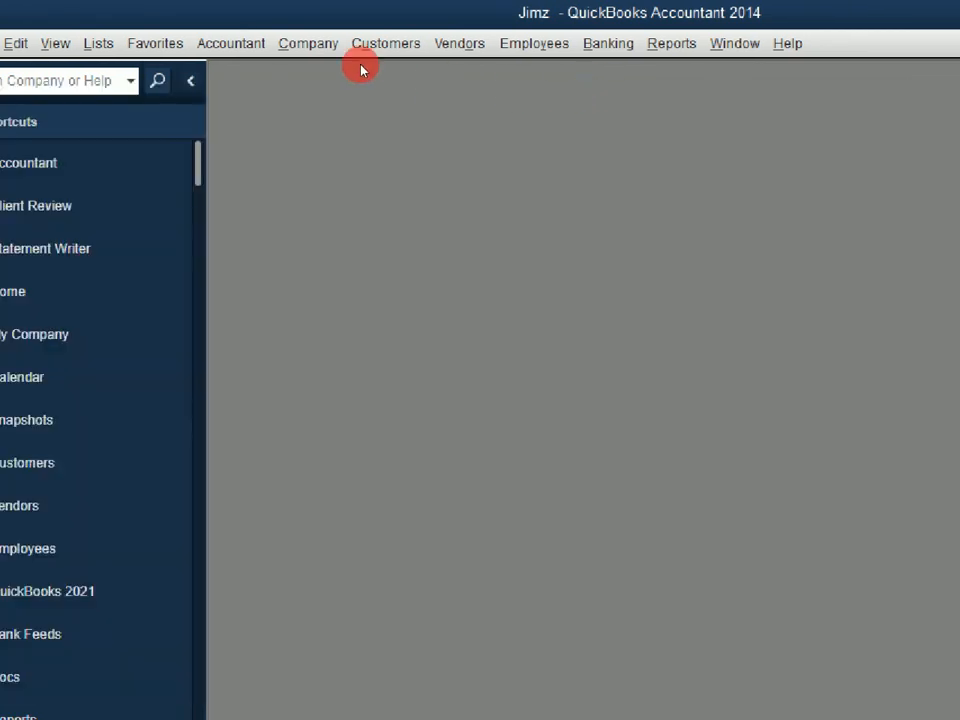
- Open the item list from the home page, view the types offered for a new item, and close without creating one
click(2, 249)
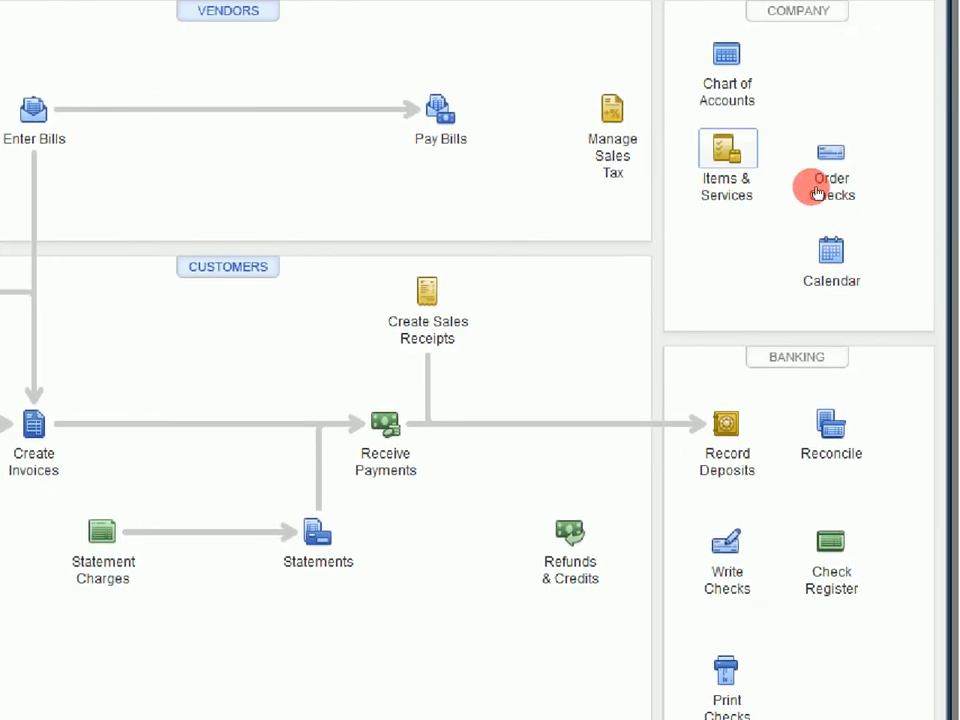
click(921, 198)
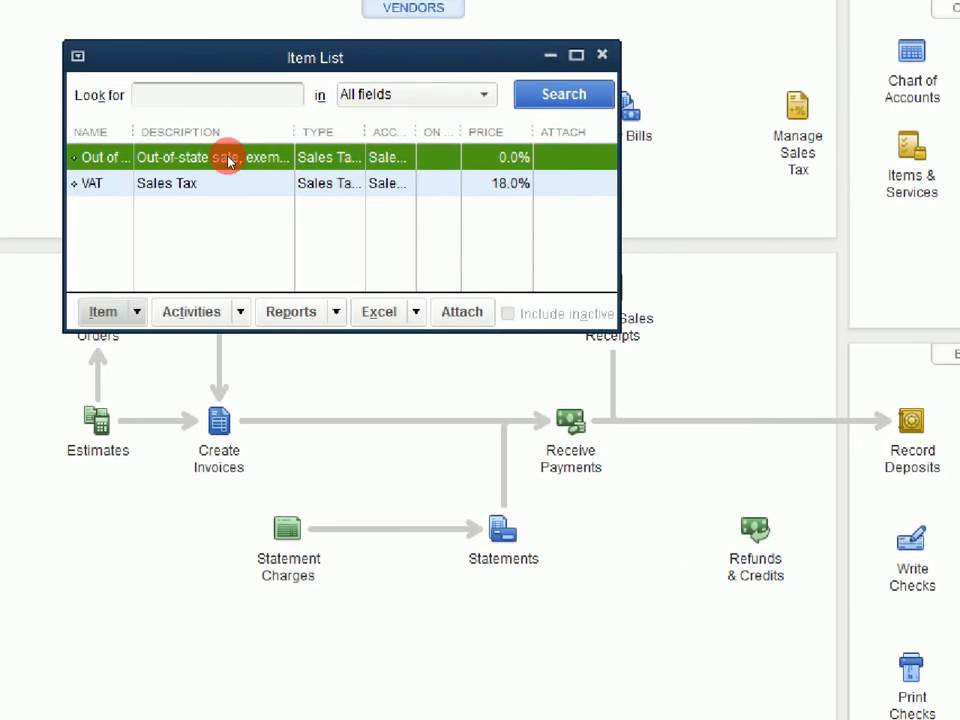
click(106, 312)
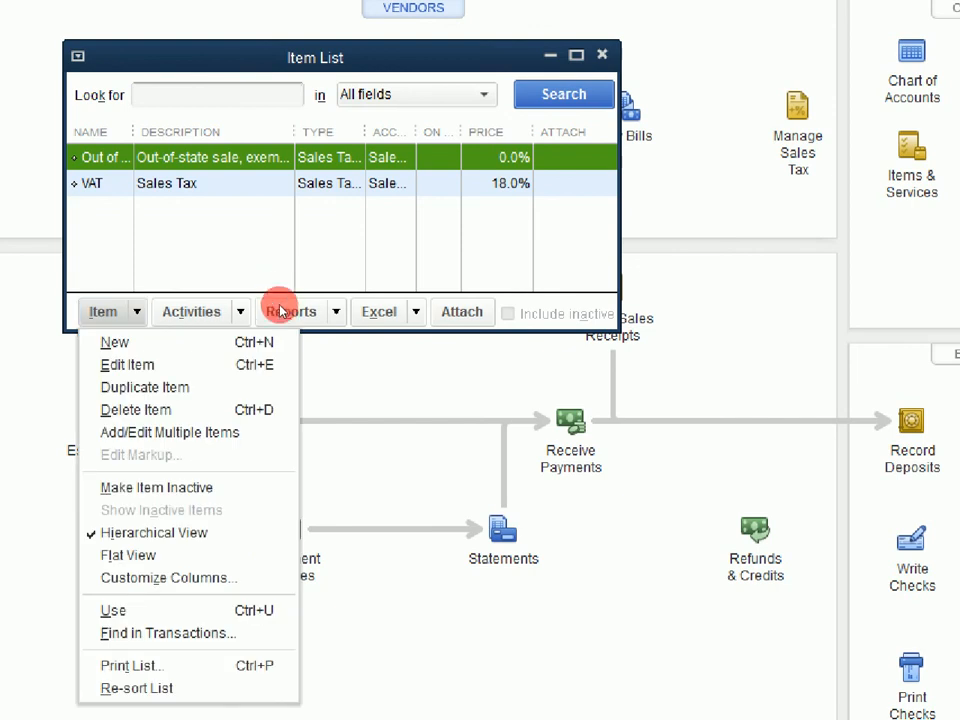
click(115, 342)
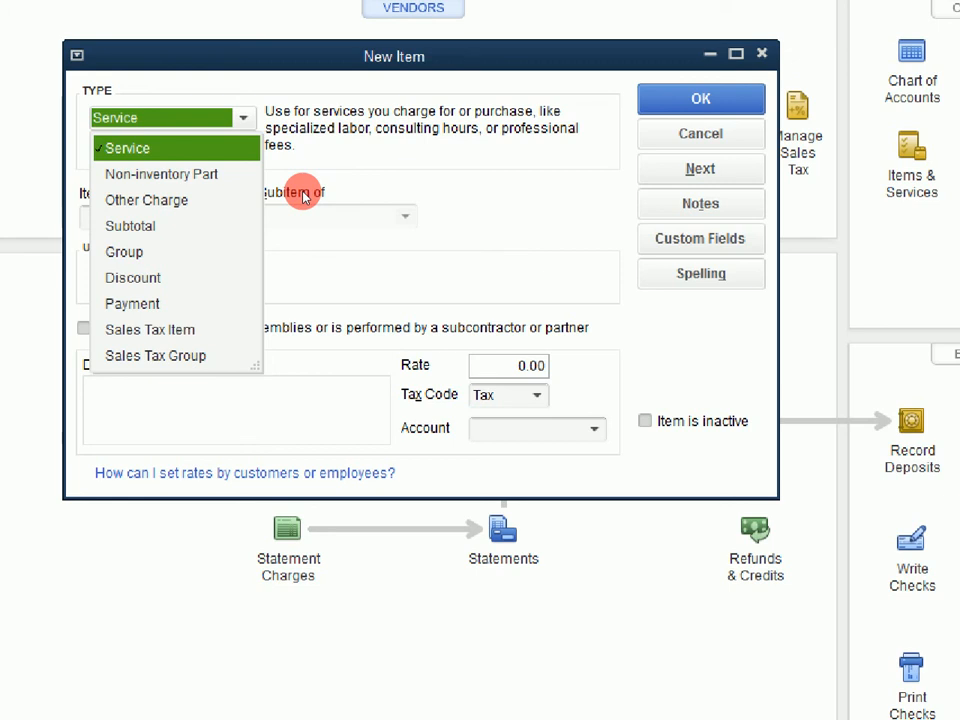
click(657, 146)
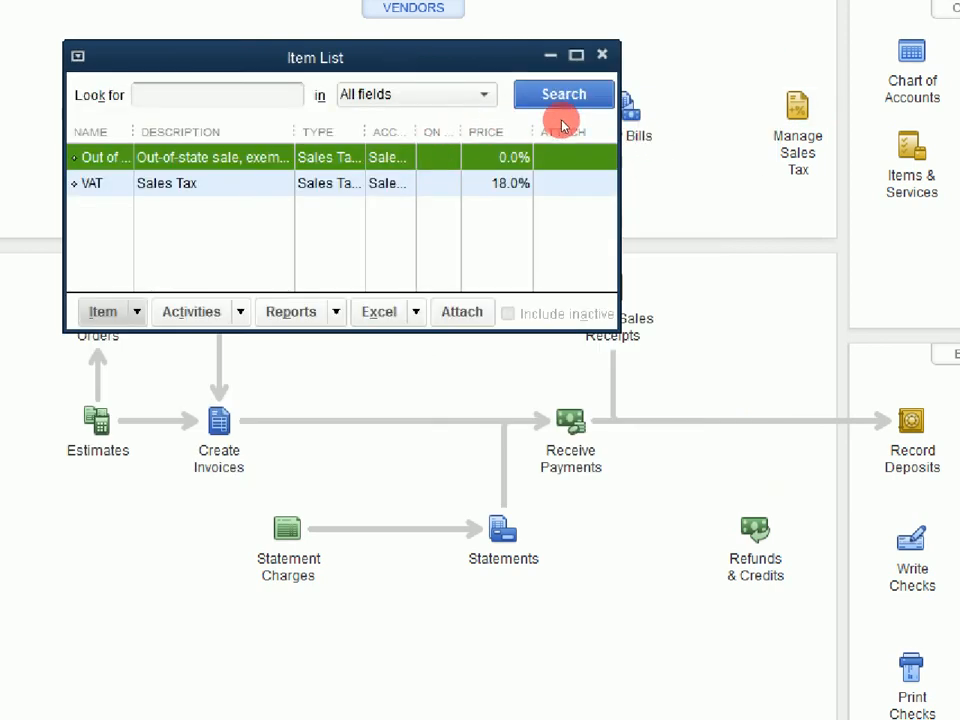
key(Escape)
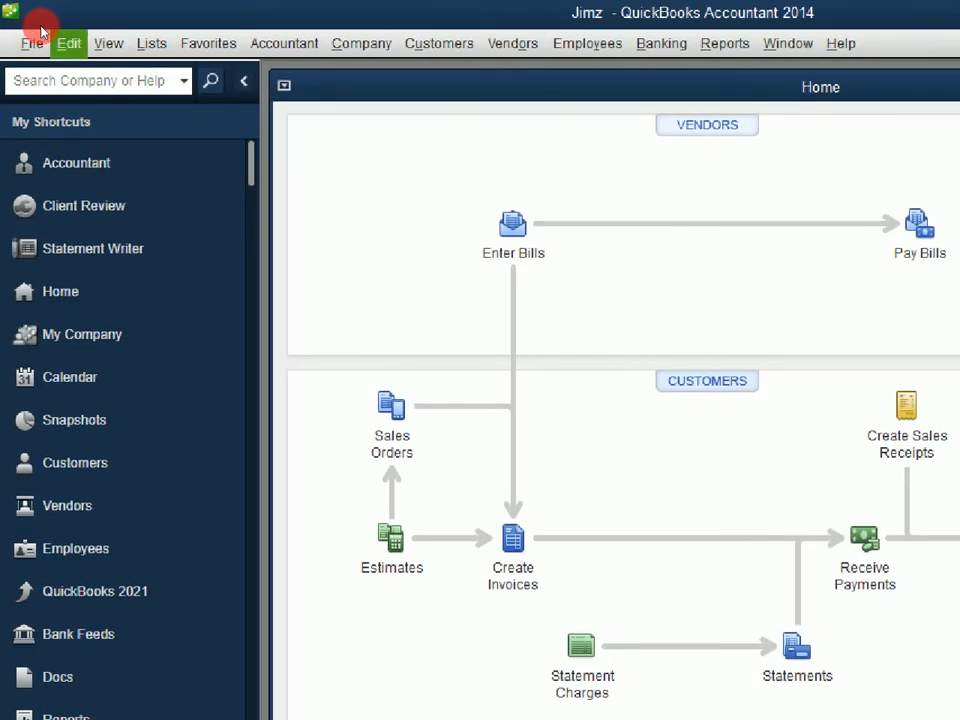
- Reactivate inventory and purchase orders in the company preferences for Items & Inventory, and save the change
click(66, 43)
key(Down)
key(Down)
key(Down)
key(Down)
key(Return)
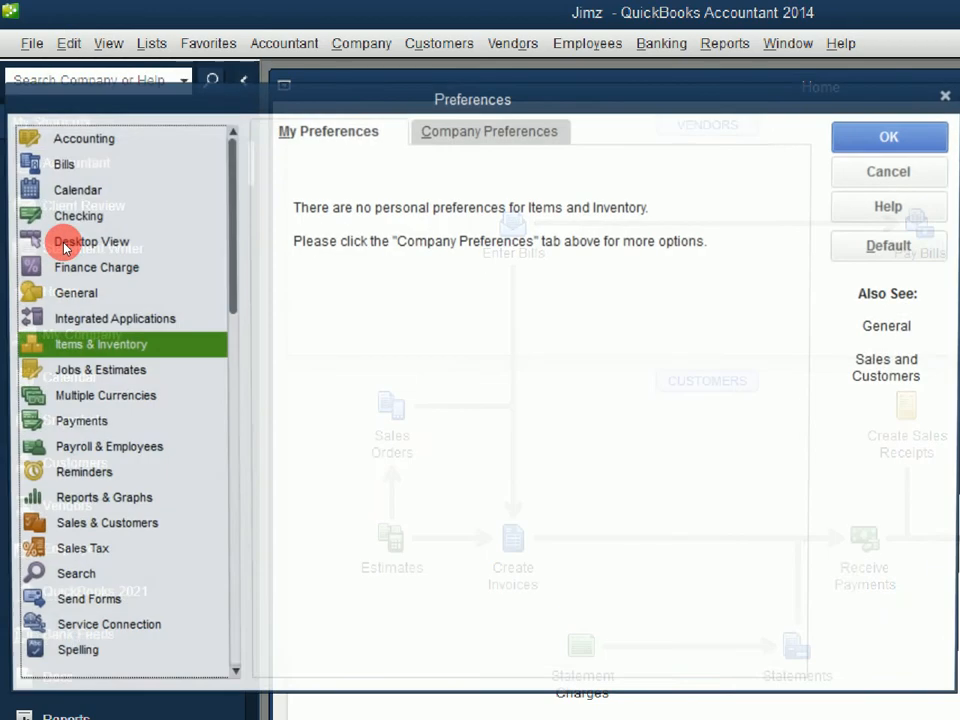
key(Up)
key(Down)
key(alt+c)
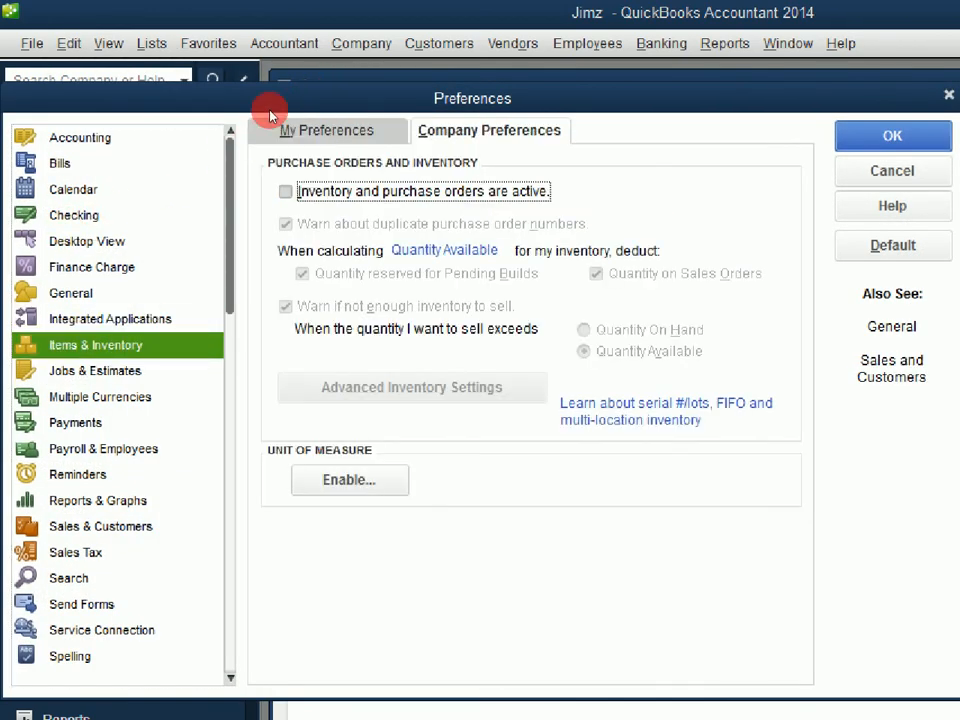
key(space)
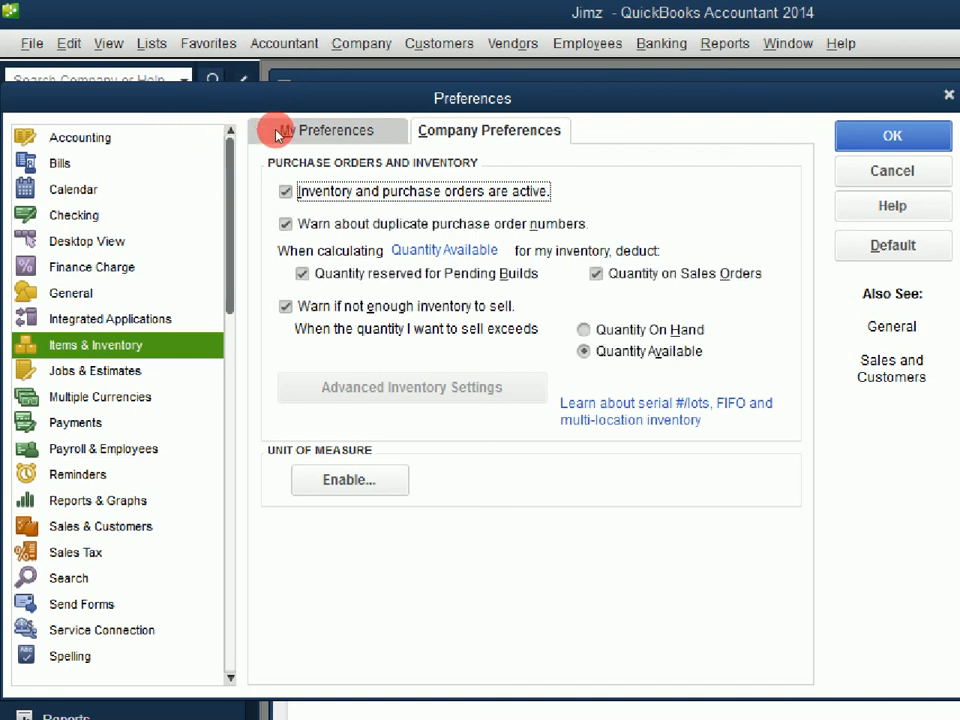
key(Return)
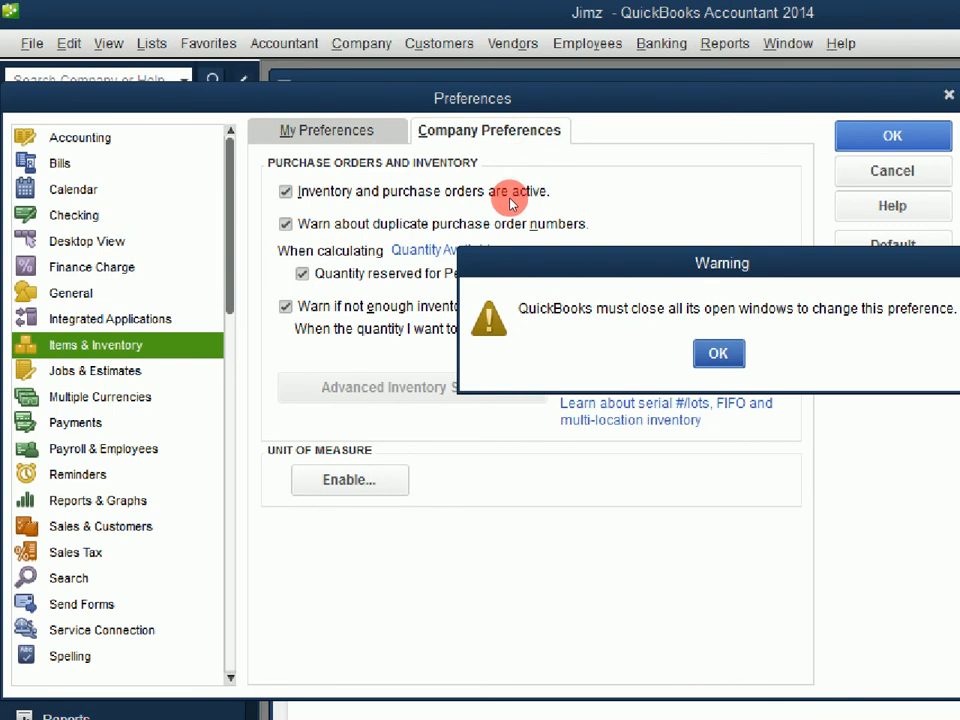
key(Return)
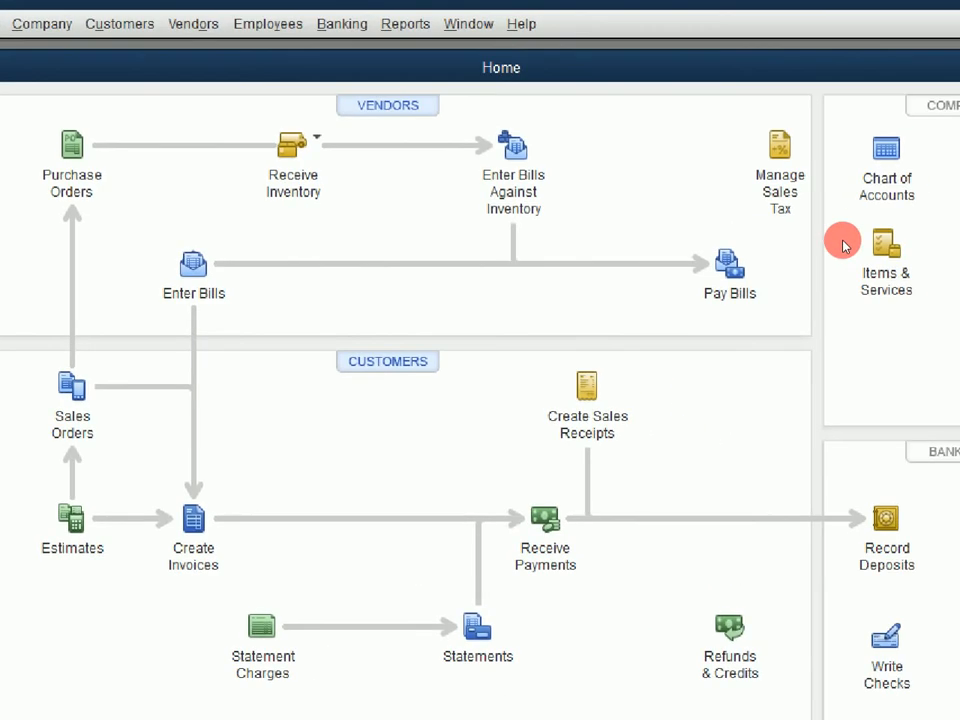
- Check the new item types again with inventory active, and close the new item form and item list without saving
click(882, 246)
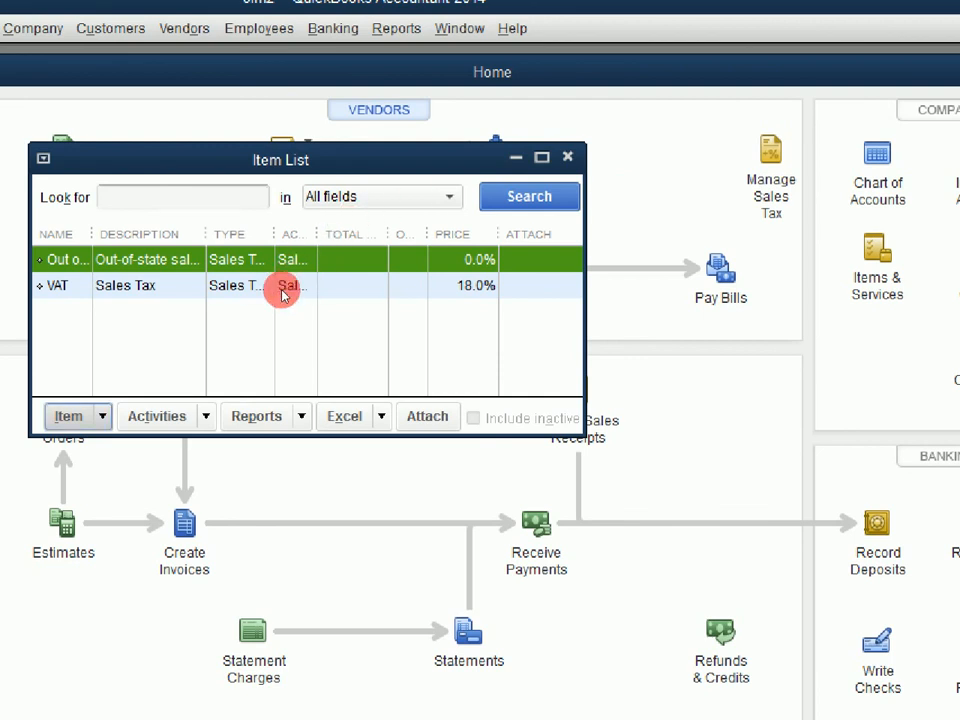
key(alt+i)
key(Down)
key(Return)
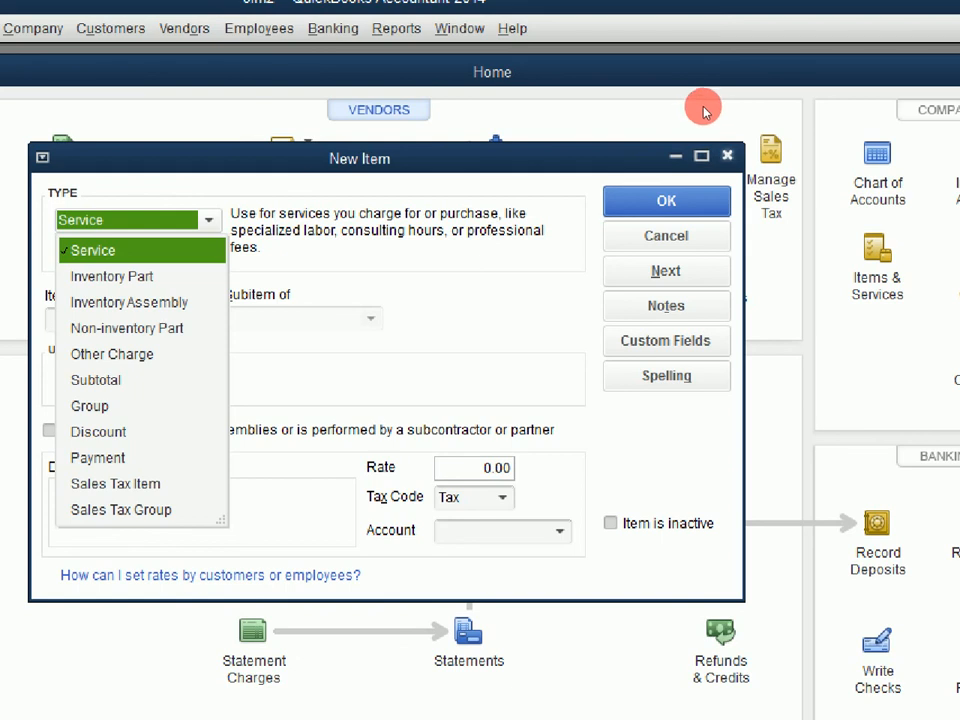
key(Escape)
key(Escape)
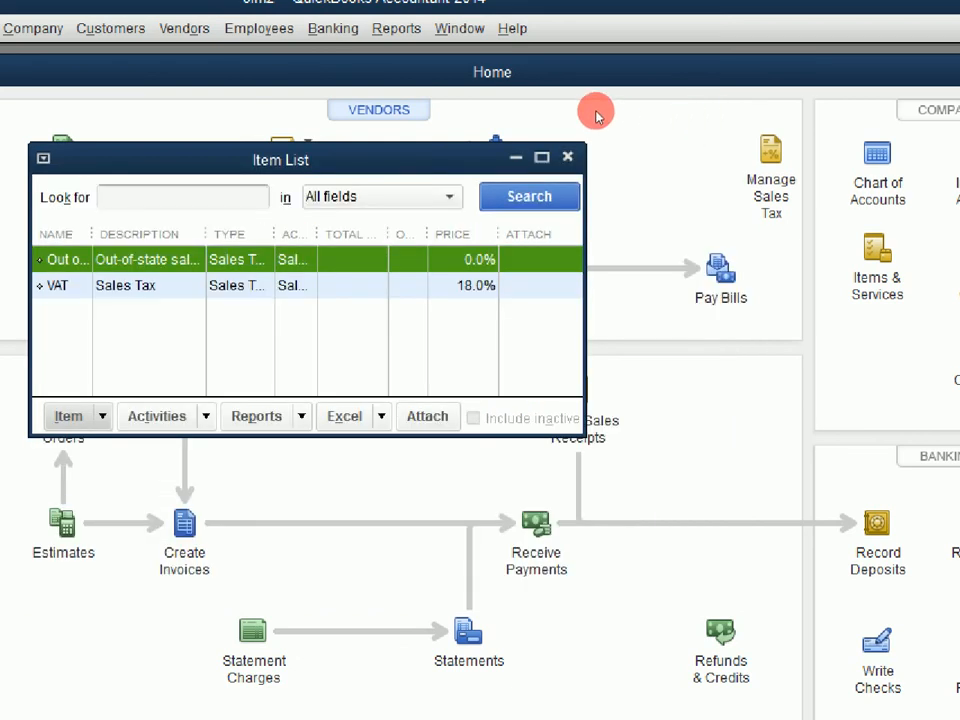
key(Escape)
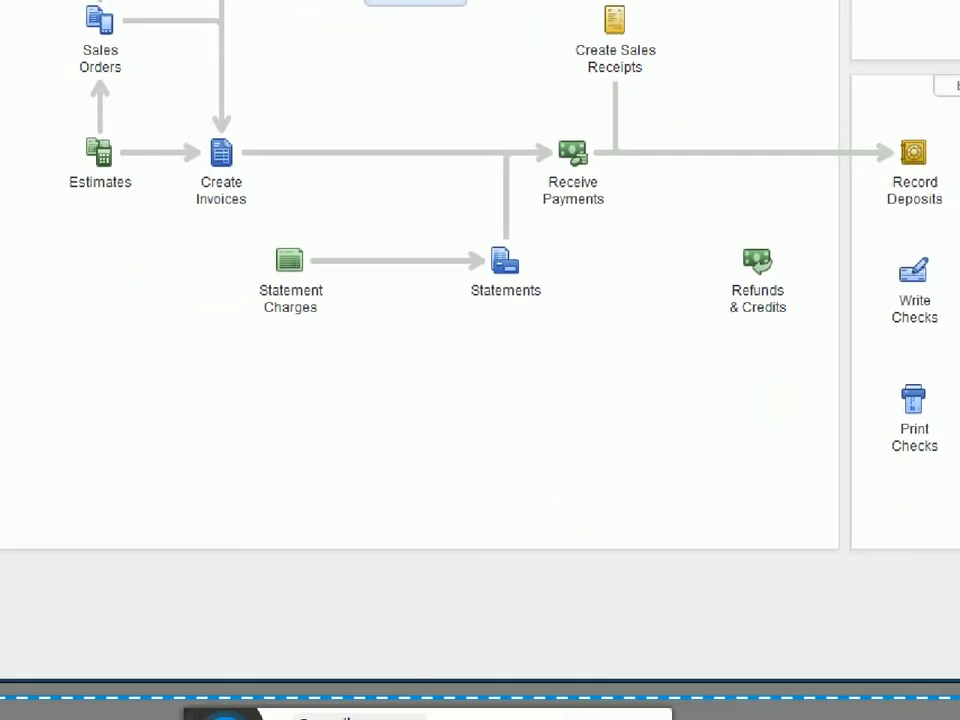
- Switch to Magnifier and reduce the screen magnification to 100%
click(516, 716)
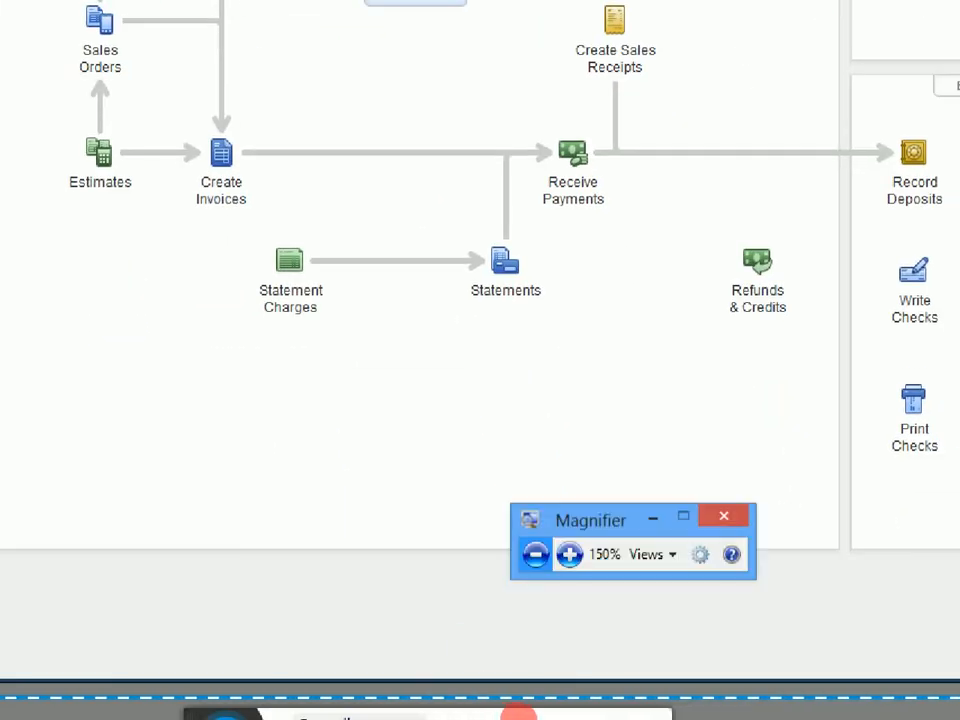
click(552, 629)
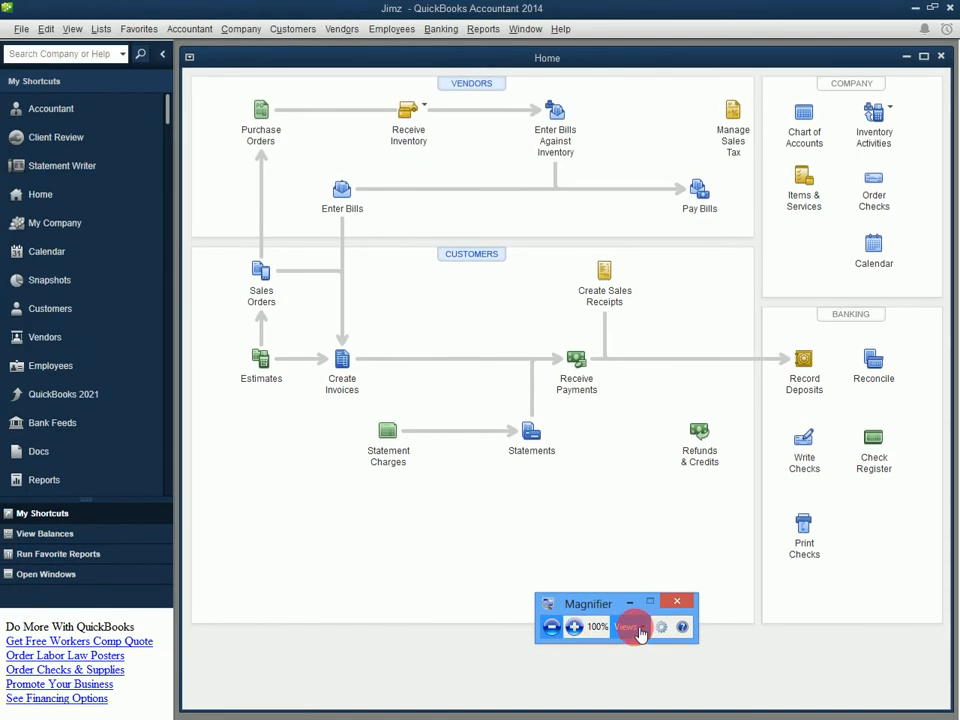